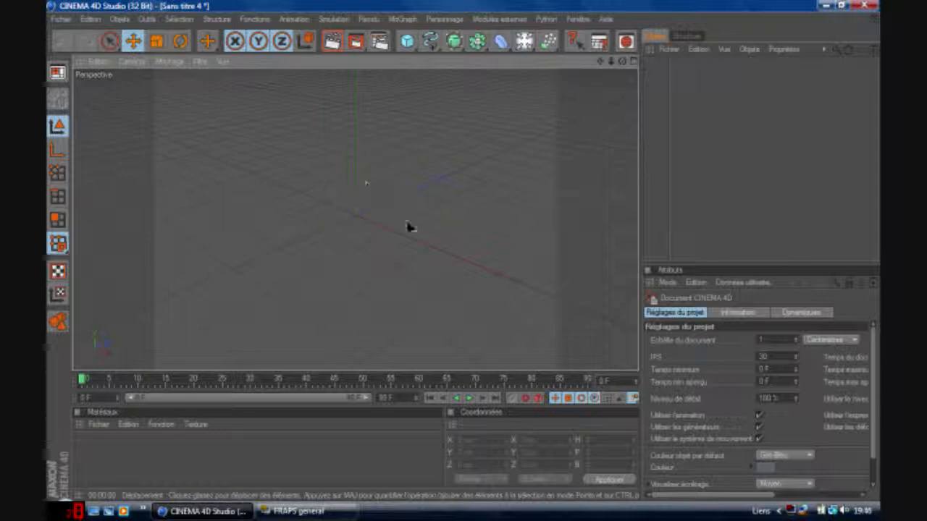
Add a MoGraph text object and shift it along the X axis to about -237 cm
mouse_move(621, 62)
left_mouse_down()
mouse_move(622, 53)
mouse_move(622, 68)
left_mouse_up()
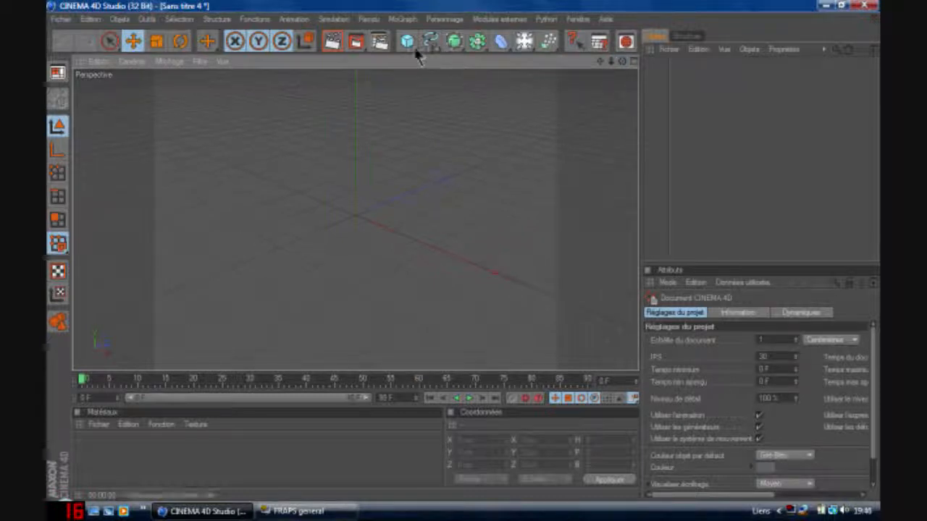
left_click(505, 19)
mouse_move(540, 72)
left_click(580, 70)
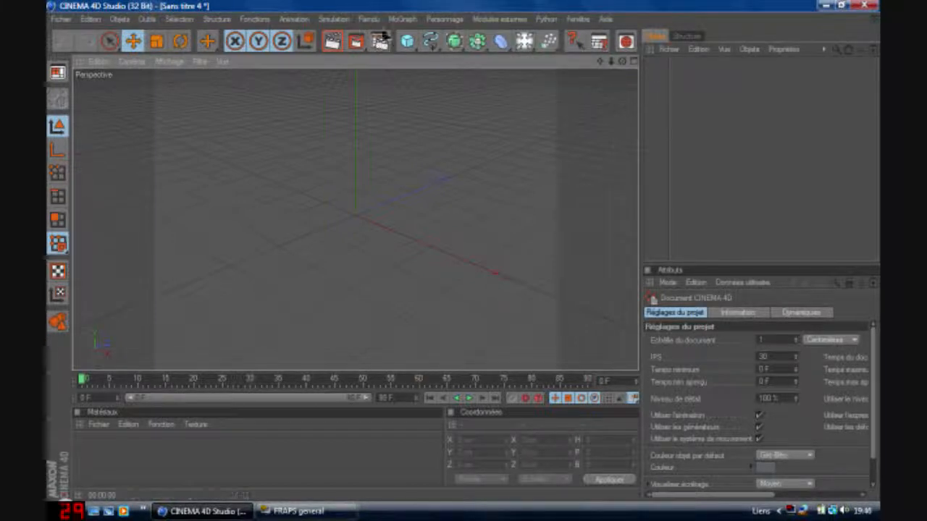
left_click(402, 19)
left_click(434, 161)
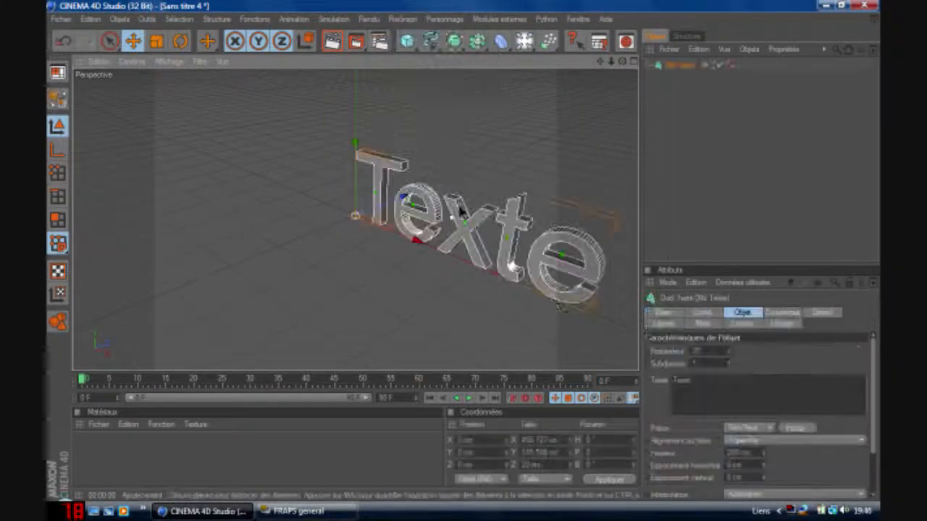
left_click_drag(422, 244, 356, 193)
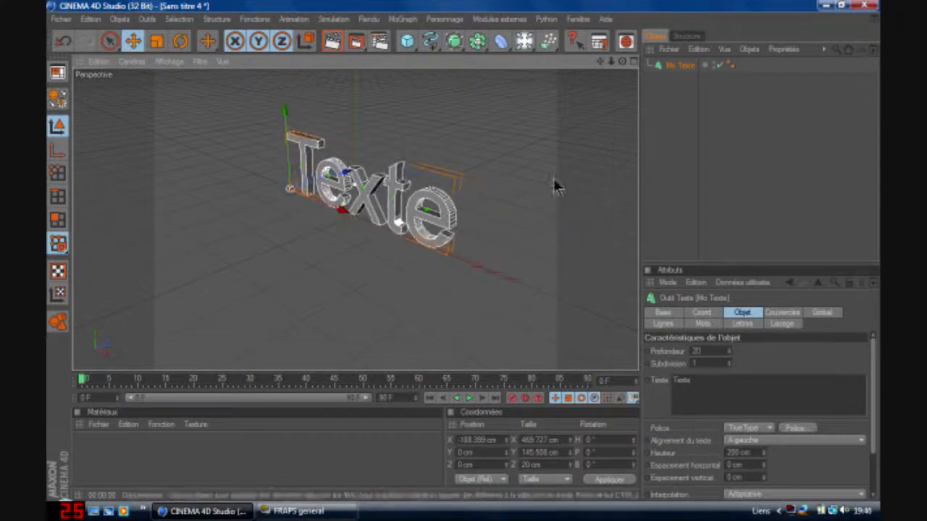
Set the text object's depth to 50 and change its text to "loicceb"
left_click_drag(621, 63, 695, 67)
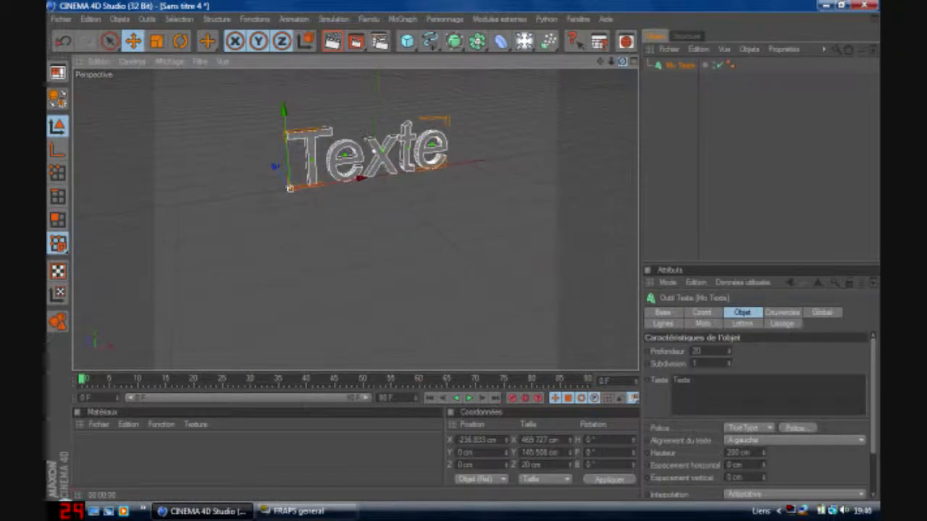
scroll(514, 84, "up", 4)
left_click_drag(600, 62, 596, 127)
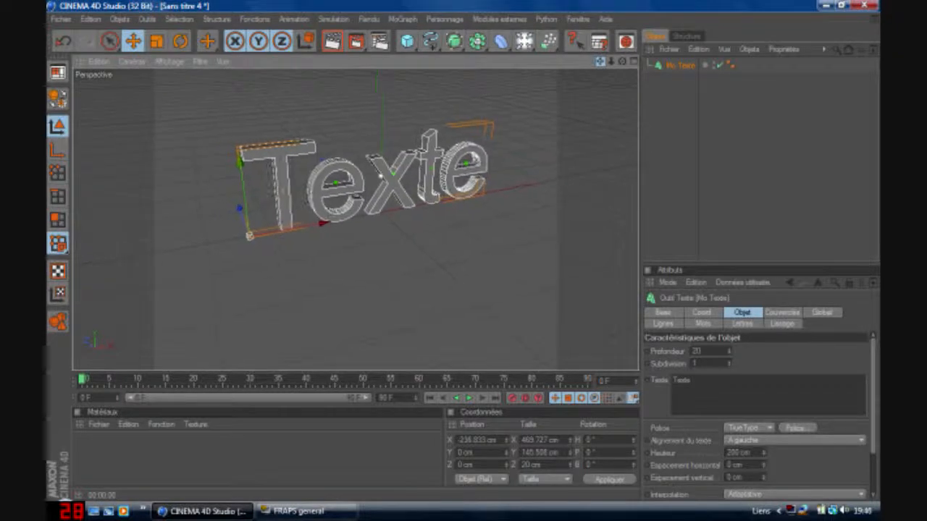
left_click(695, 351)
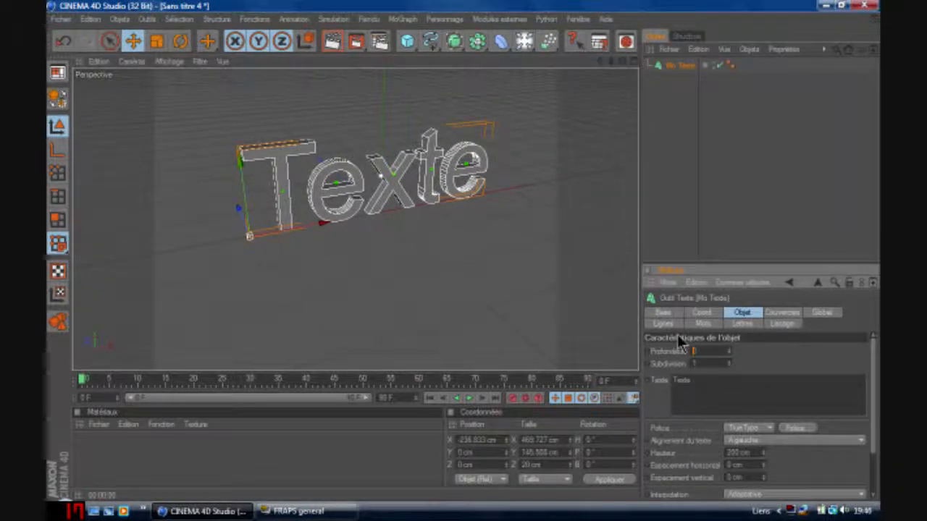
key("Return")
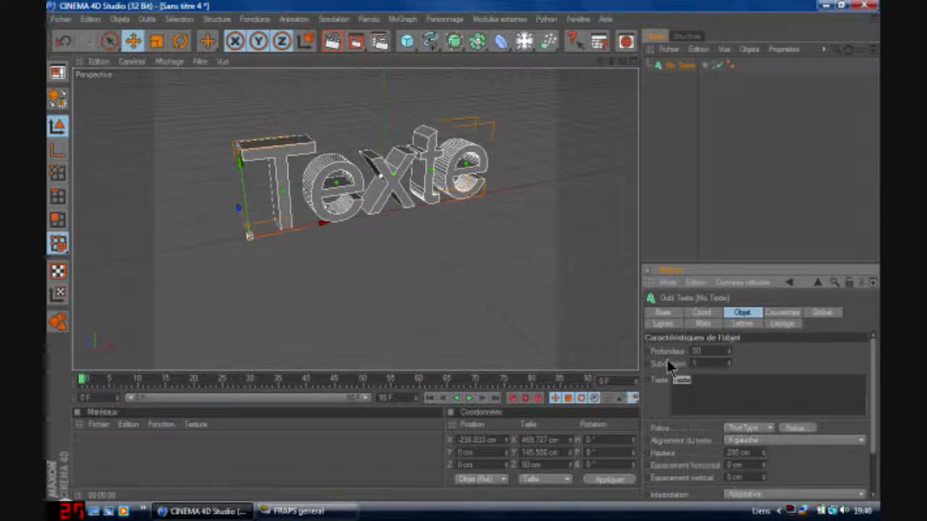
type("LOICCEB")
Choose a Microsoft font in bold (Gras) for the text object and deselect it
left_click(803, 426)
left_click_drag(159, 139, 159, 150)
left_click(121, 145)
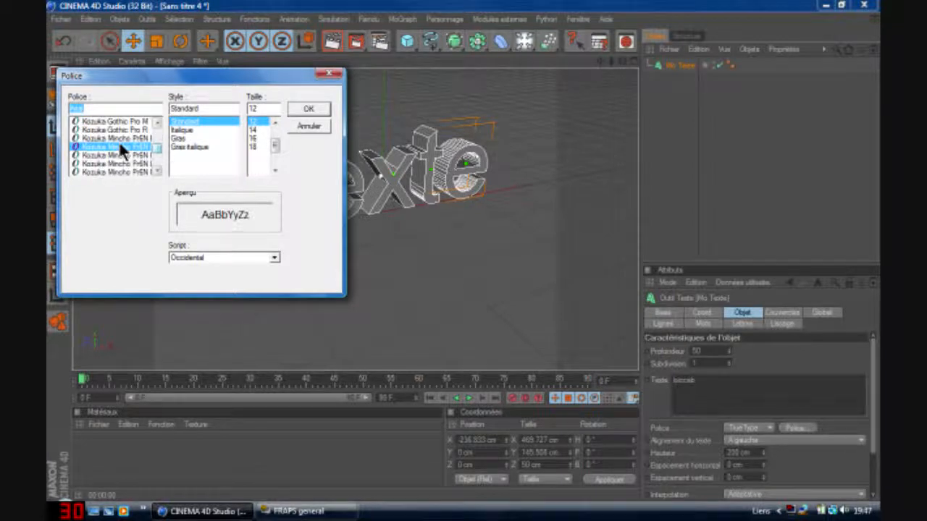
left_click(117, 158)
left_click(113, 168)
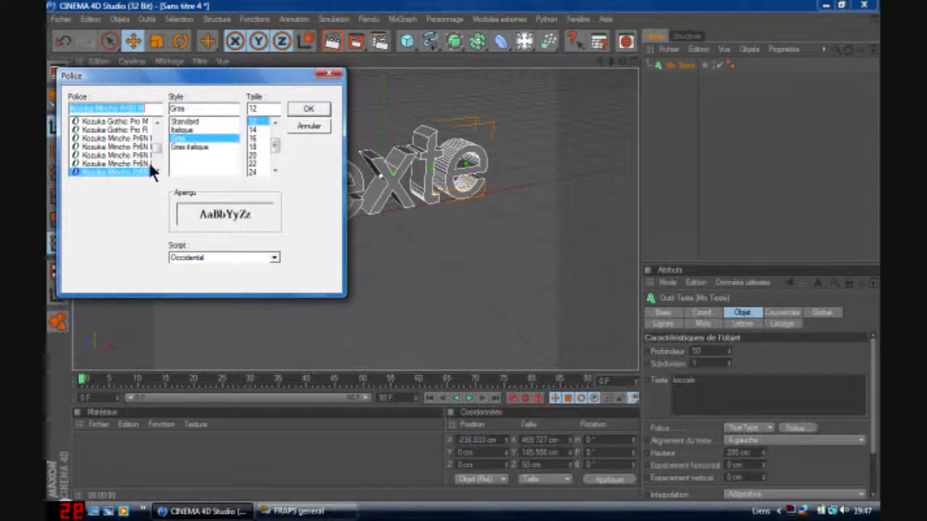
left_click_drag(155, 152, 155, 156)
left_click(126, 154)
left_click(124, 140)
left_click(119, 158)
left_click(120, 164)
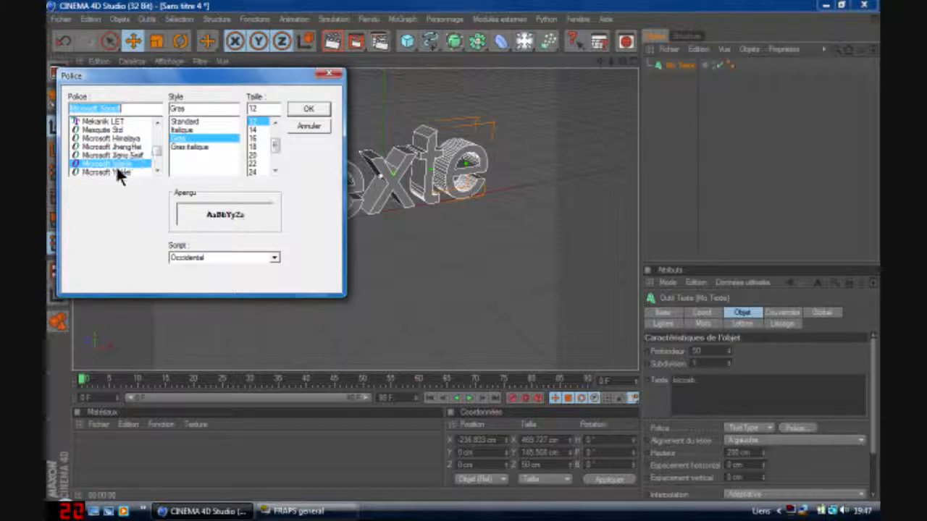
left_click(296, 108)
left_click(656, 181)
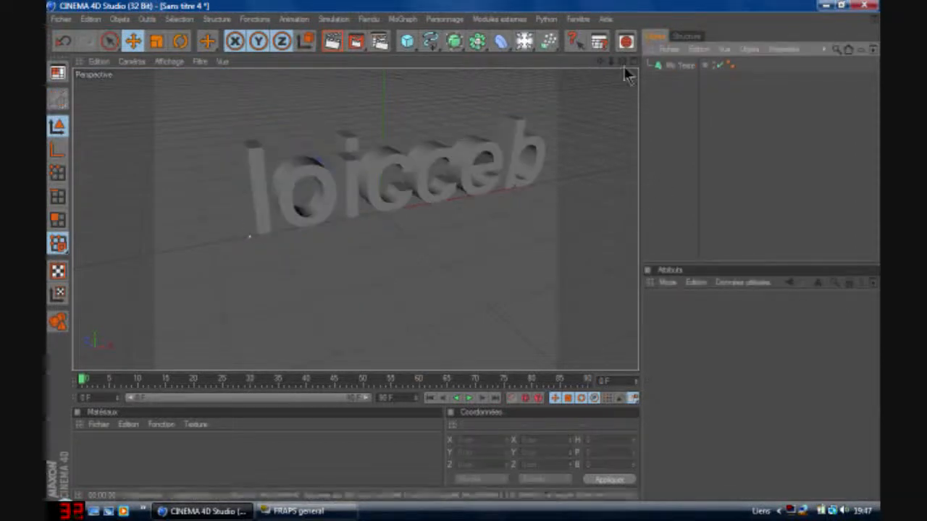
Add a floor (Sol) object and adjust its height to Y about 0 cm at the base of the text
scroll(465, 153, "down", 2)
scroll(462, 153, "up", 1)
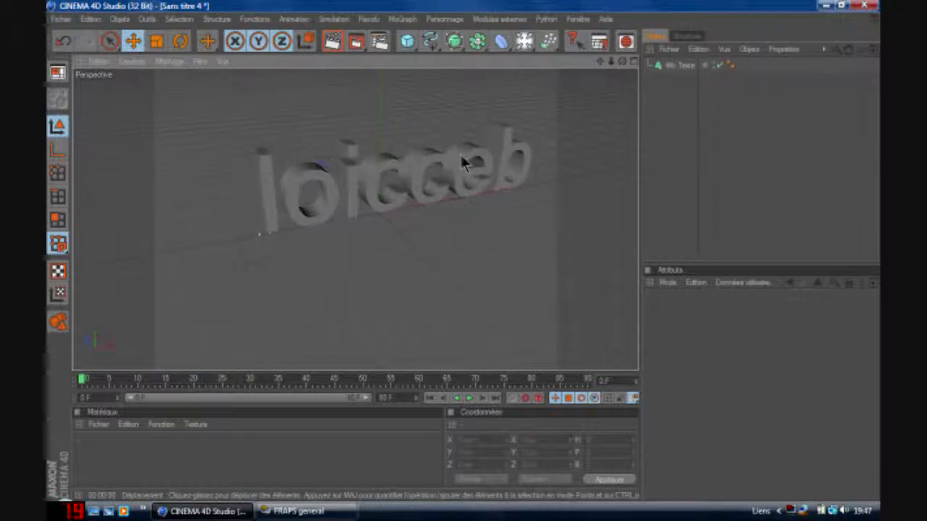
left_click_drag(550, 42, 647, 166)
left_click_drag(382, 150, 382, 147)
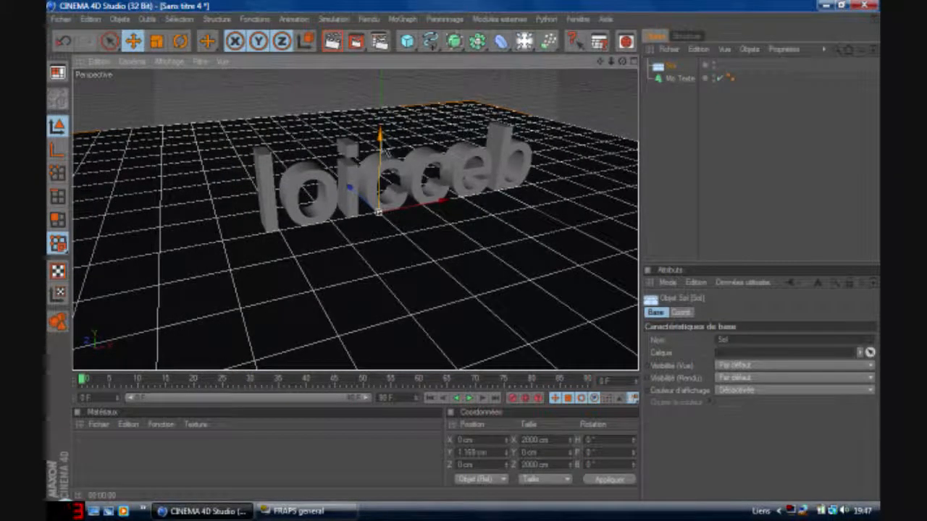
left_click(655, 163)
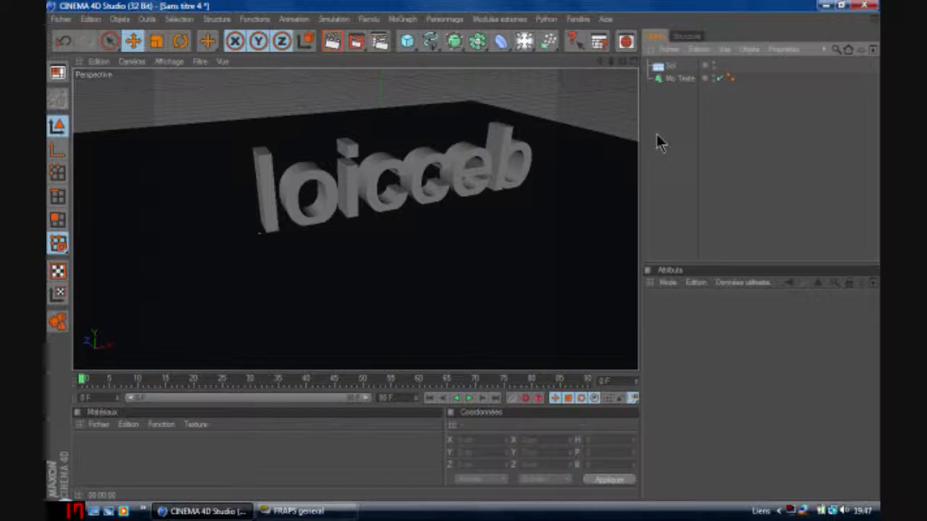
left_click(651, 66)
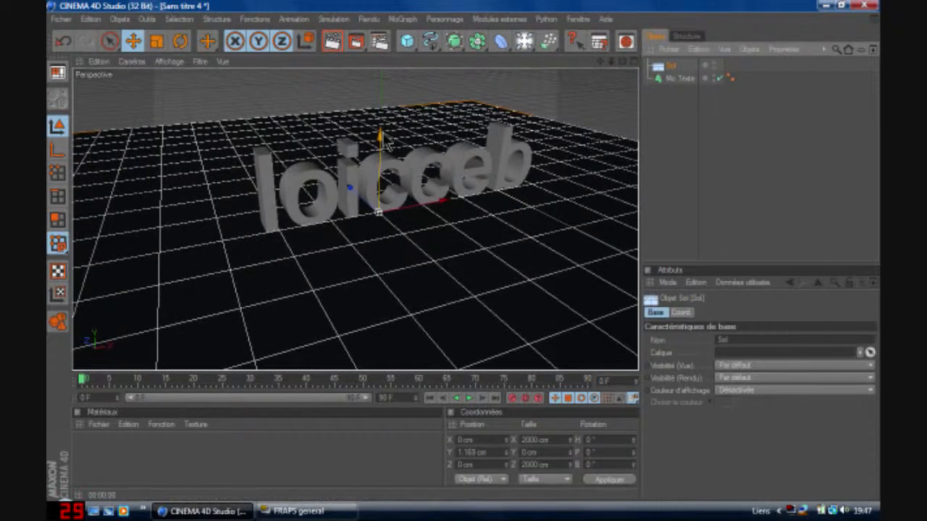
left_click(659, 165)
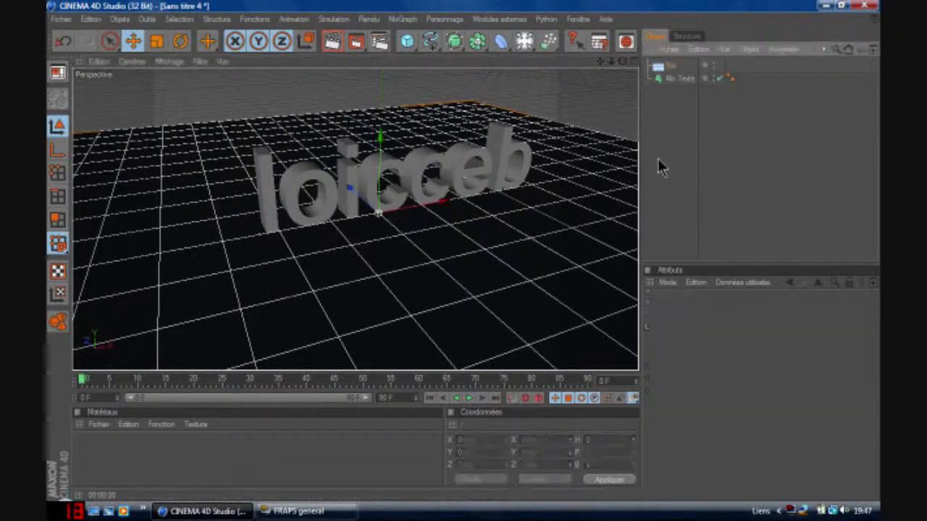
Create a turquoise material with RGB 0, 255, 238 and apply it to the text object
left_click(100, 426)
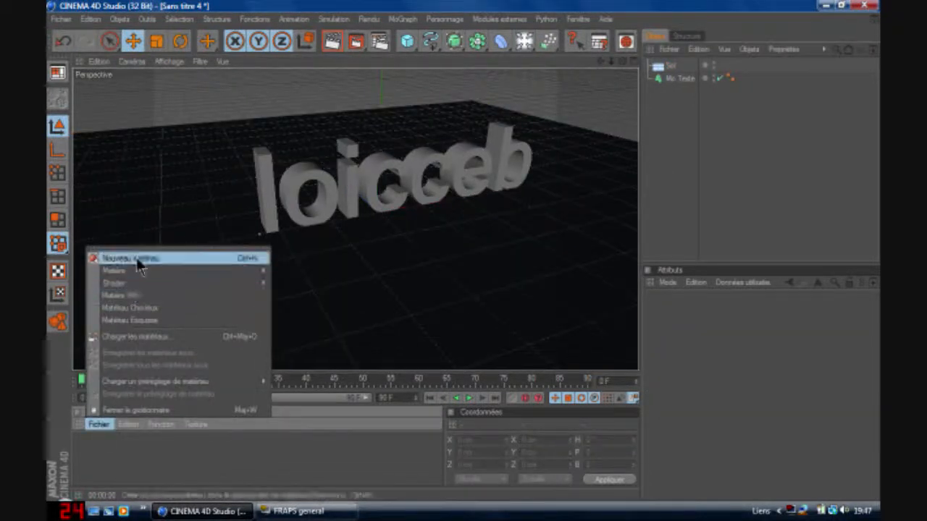
left_click(136, 258)
double_click(86, 441)
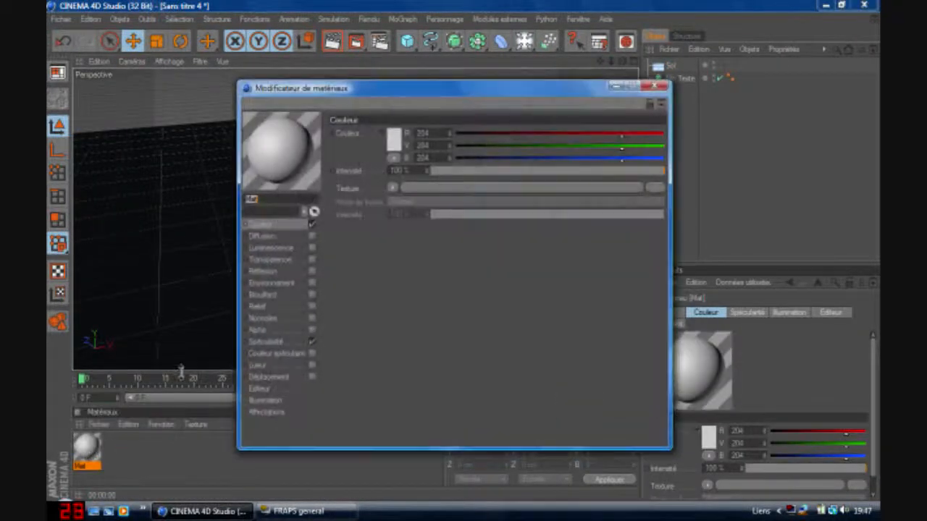
left_click(393, 139)
left_click_drag(420, 92, 407, 98)
left_click(372, 205)
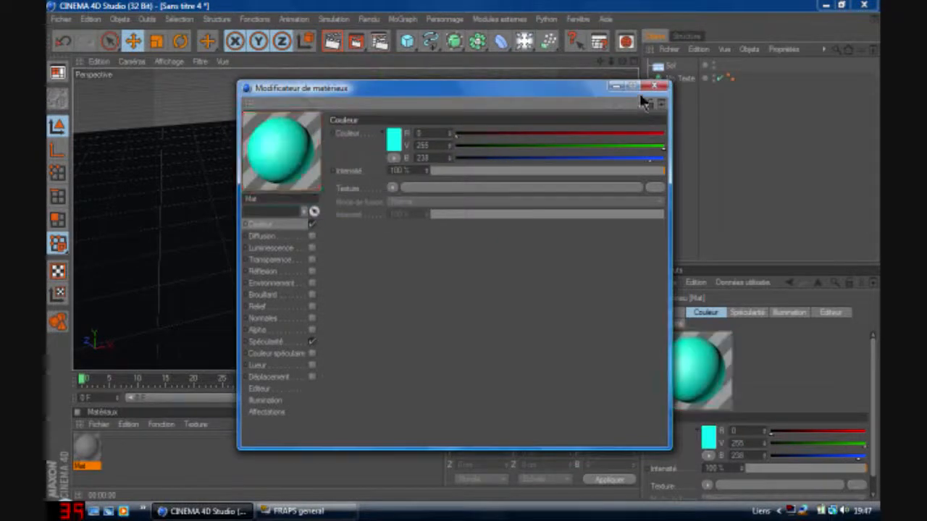
left_click(653, 88)
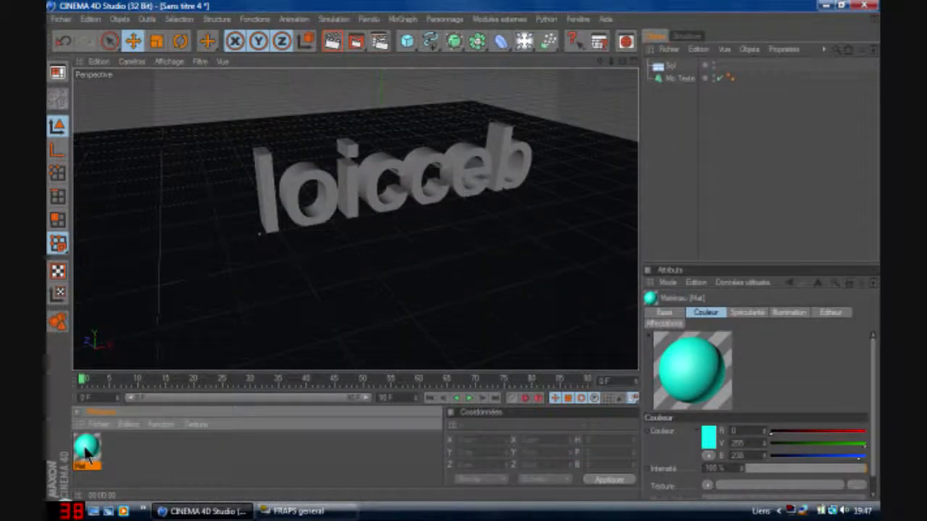
left_click_drag(95, 453, 694, 80)
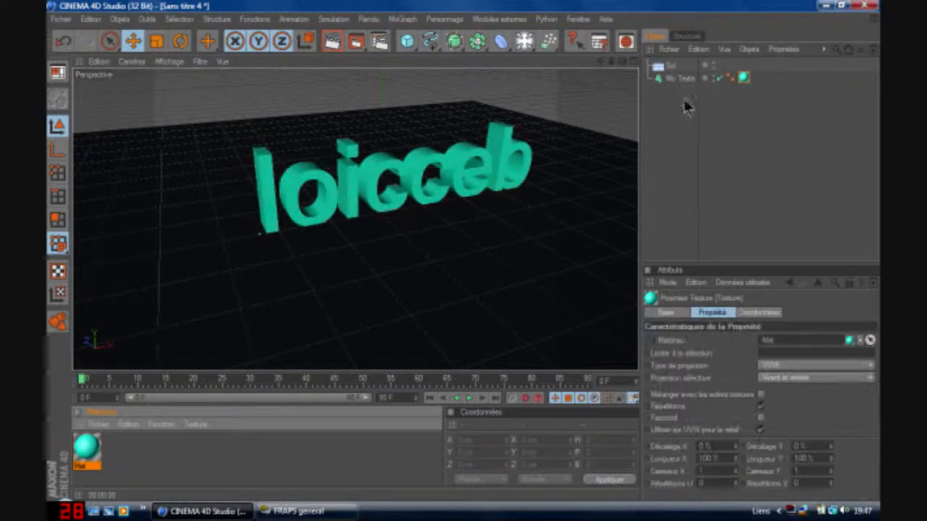
Create a Cheen shader material and apply it to the floor
left_click(673, 66)
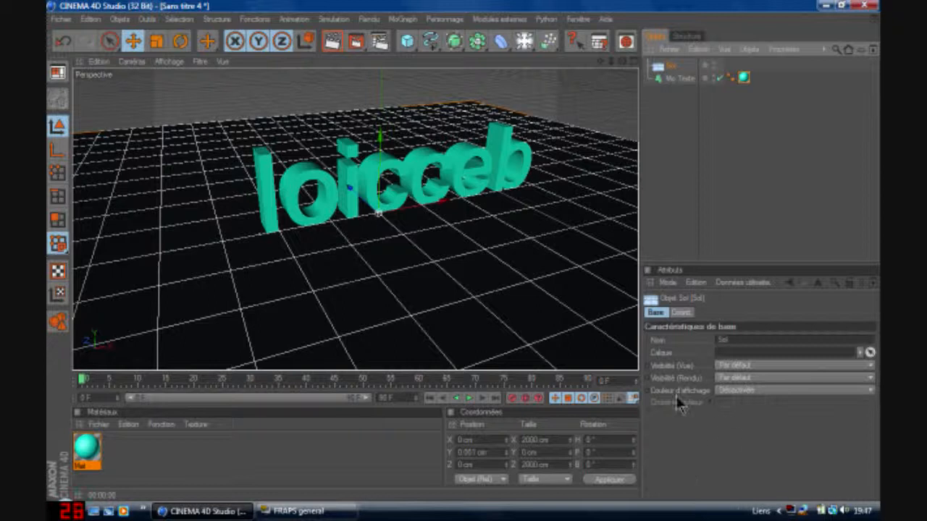
left_click(99, 424)
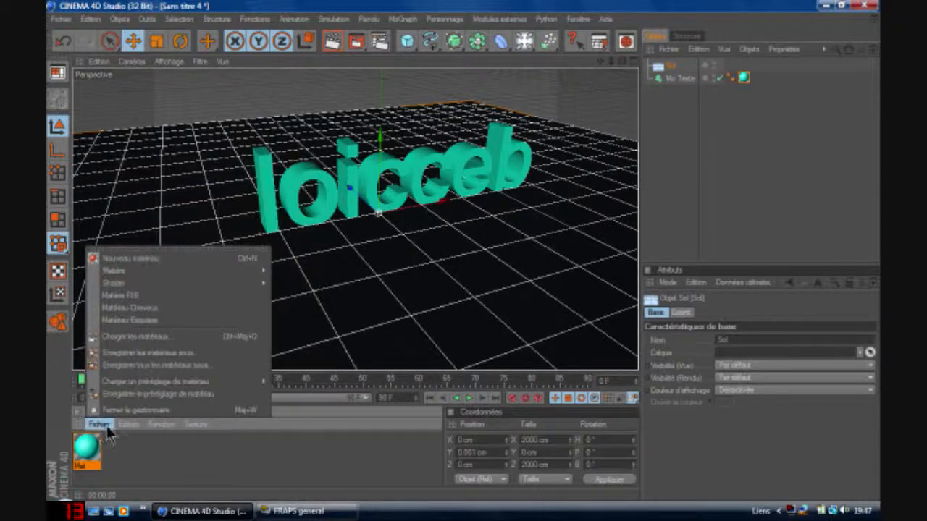
mouse_move(114, 272)
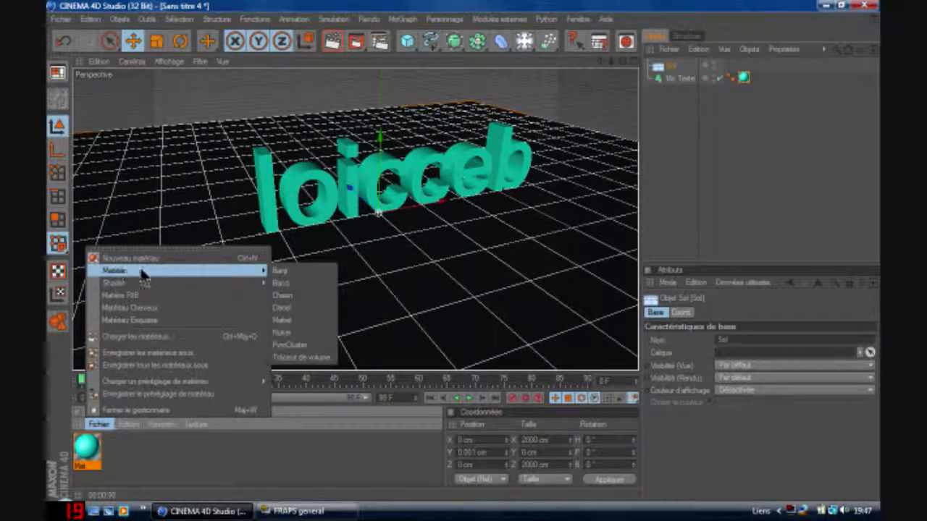
left_click(303, 301)
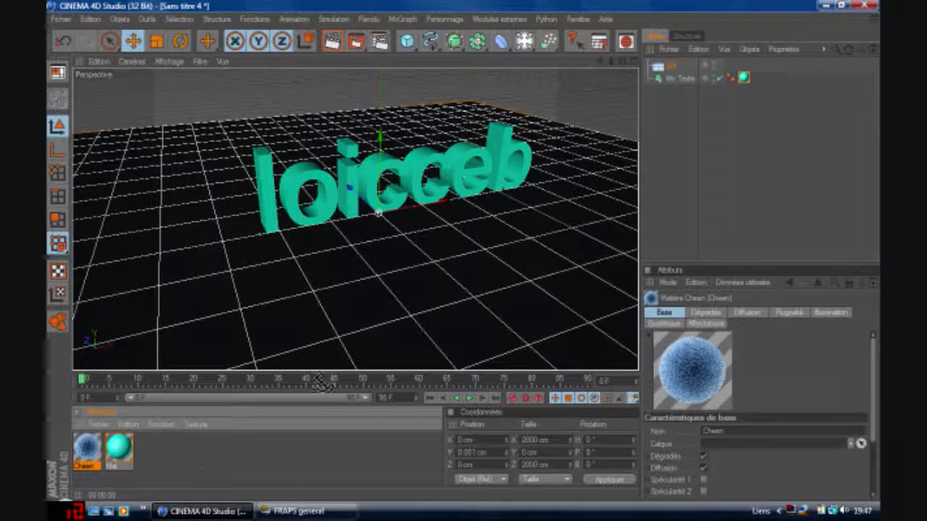
left_click_drag(467, 230, 467, 230)
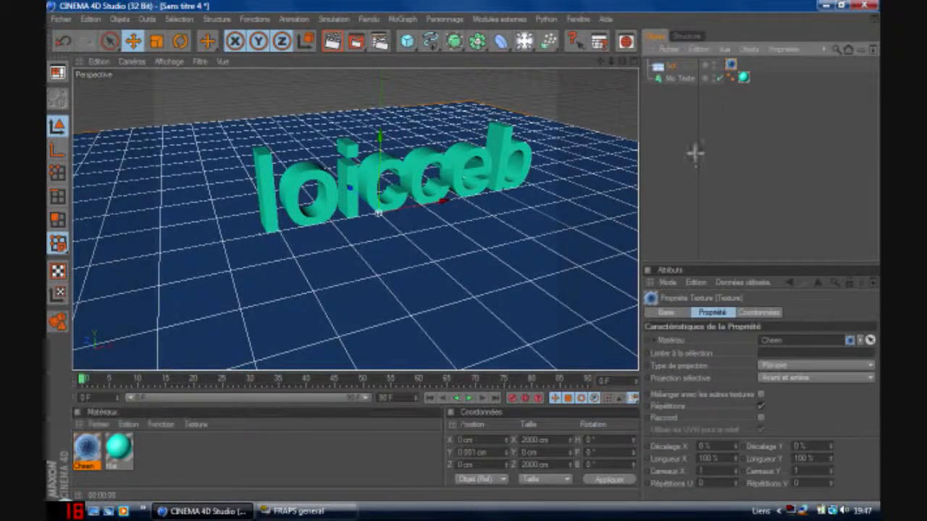
Raise the text slightly along Y above the floor, rendering the view before and after the move
left_click(329, 39)
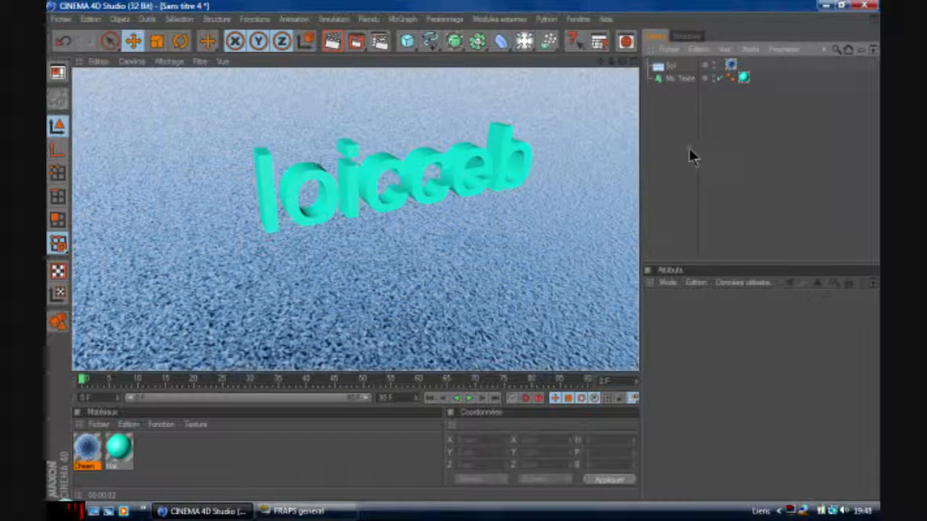
left_click(690, 149)
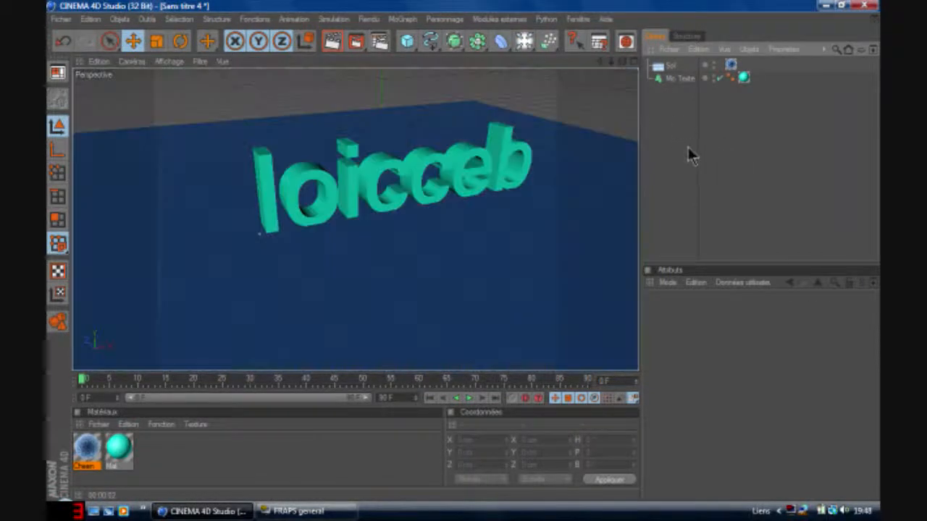
left_click(674, 80)
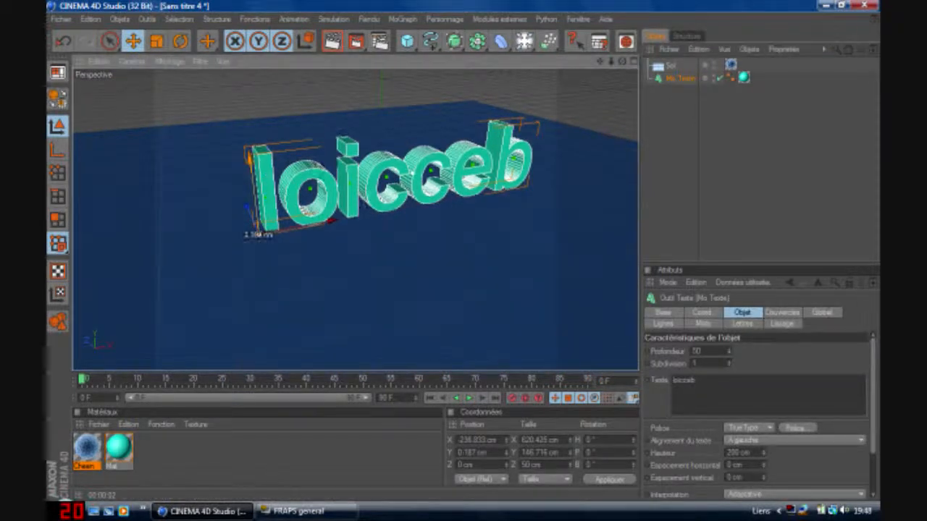
left_click(672, 139)
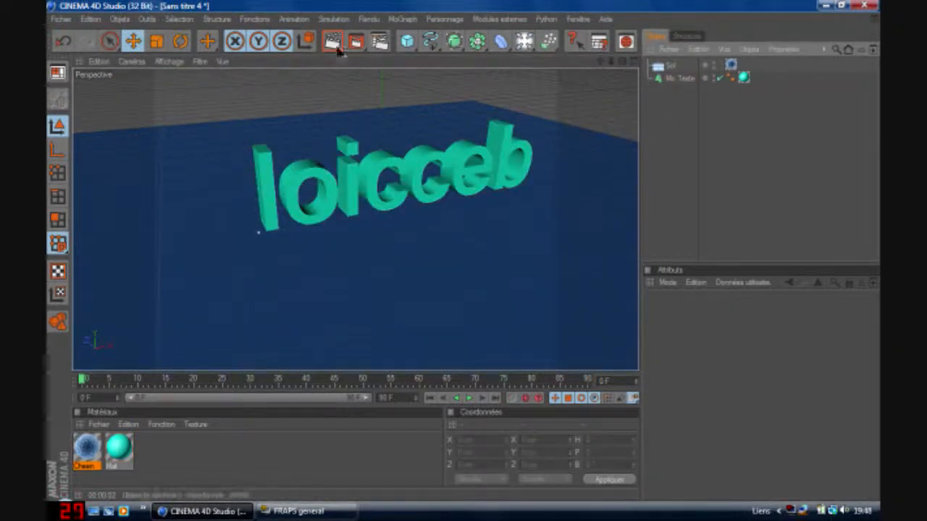
left_click(331, 41)
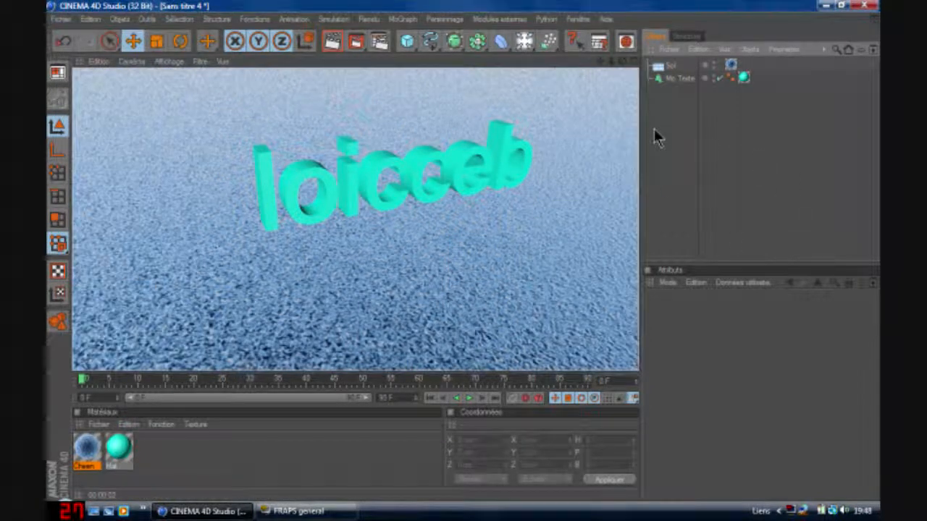
left_click(476, 200)
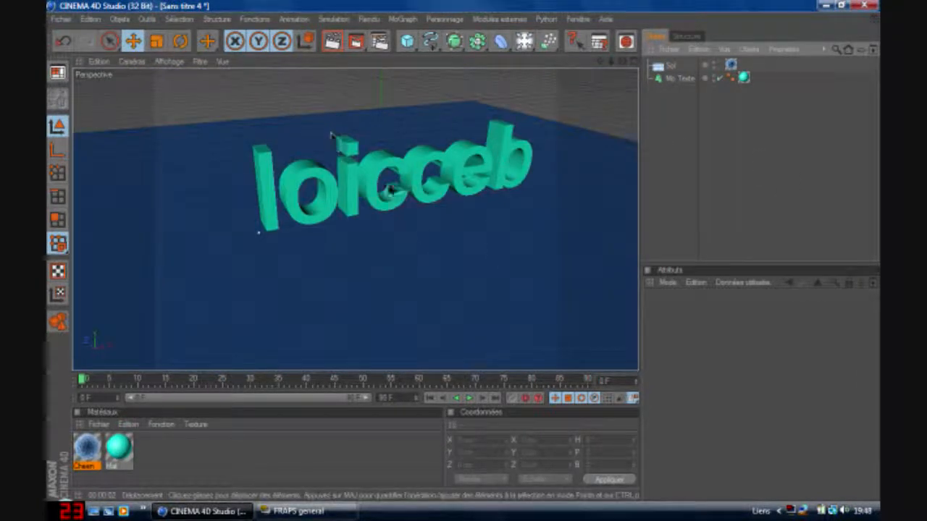
Create a sketch material, apply it to the Mo Texte object and render the view
left_click(98, 424)
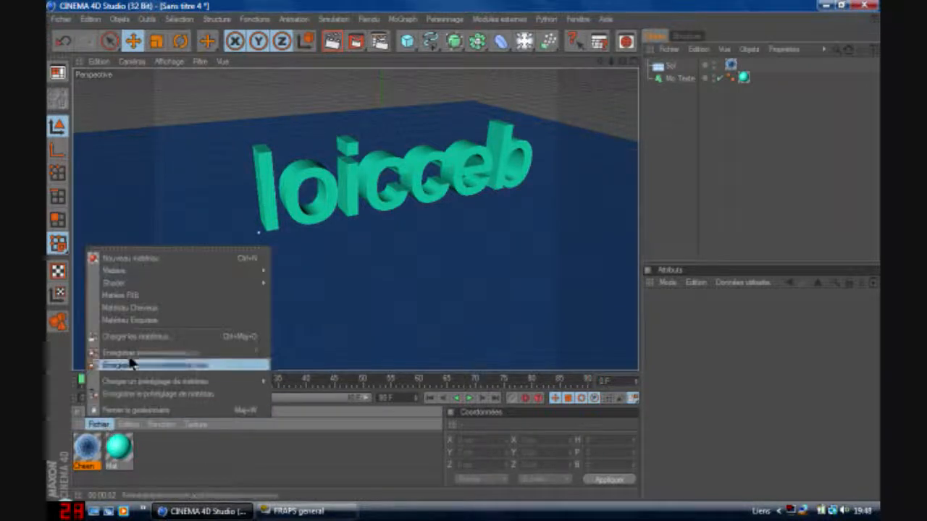
left_click(131, 321)
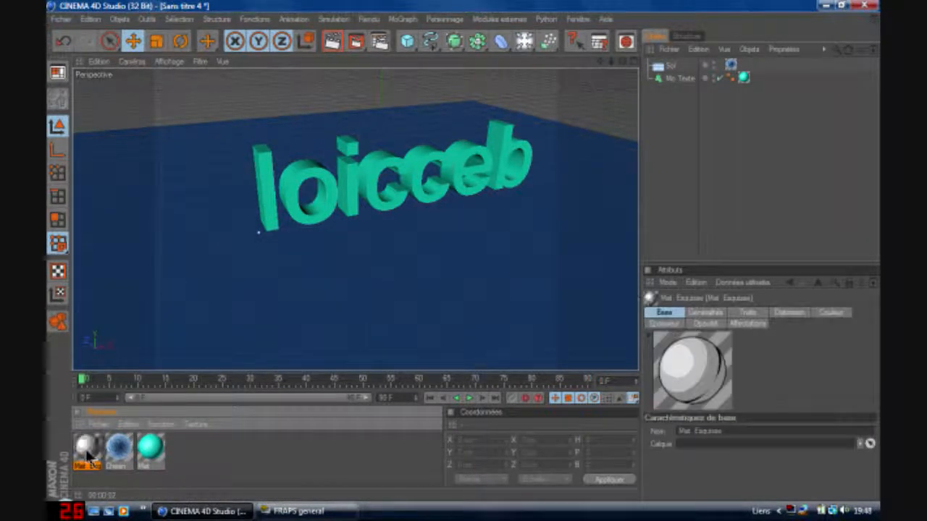
left_click_drag(670, 84, 673, 81)
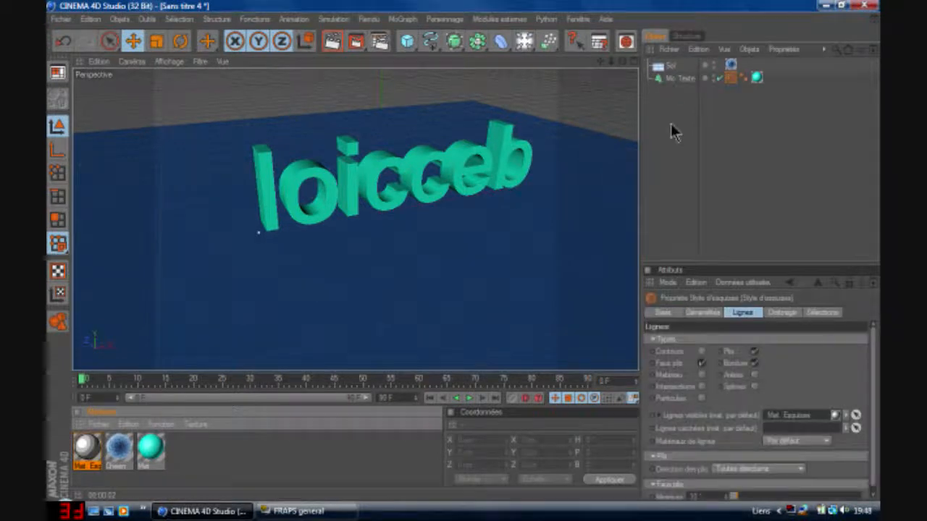
left_click(671, 125)
left_click(336, 45)
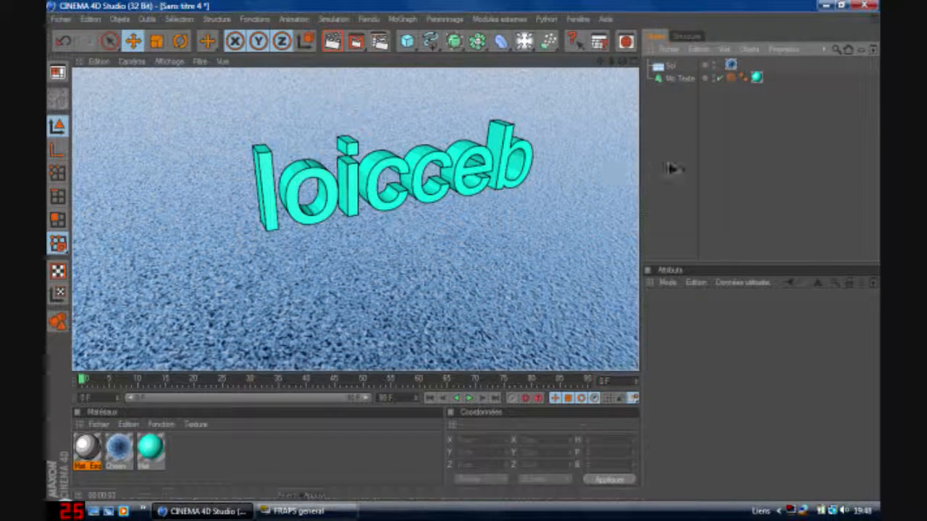
left_click(661, 128)
scroll(412, 182, "down", 1)
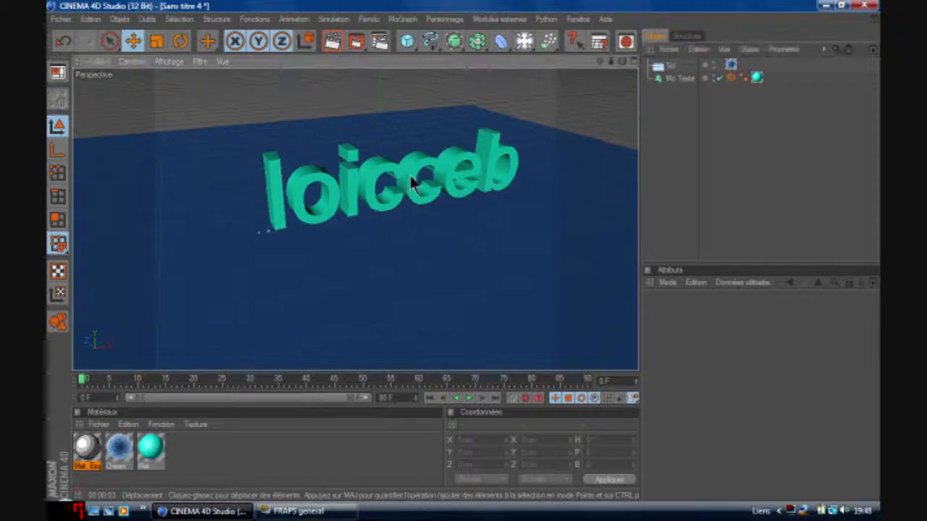
Add a sphere, raise it to Y about 40 cm and set its radius to 50 cm
left_click(409, 42)
left_click(520, 73)
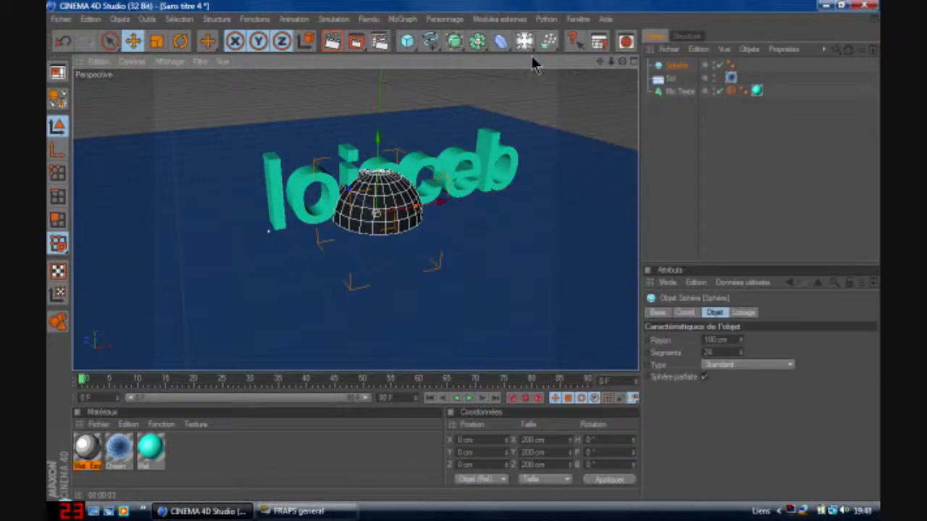
left_click_drag(376, 164, 377, 146)
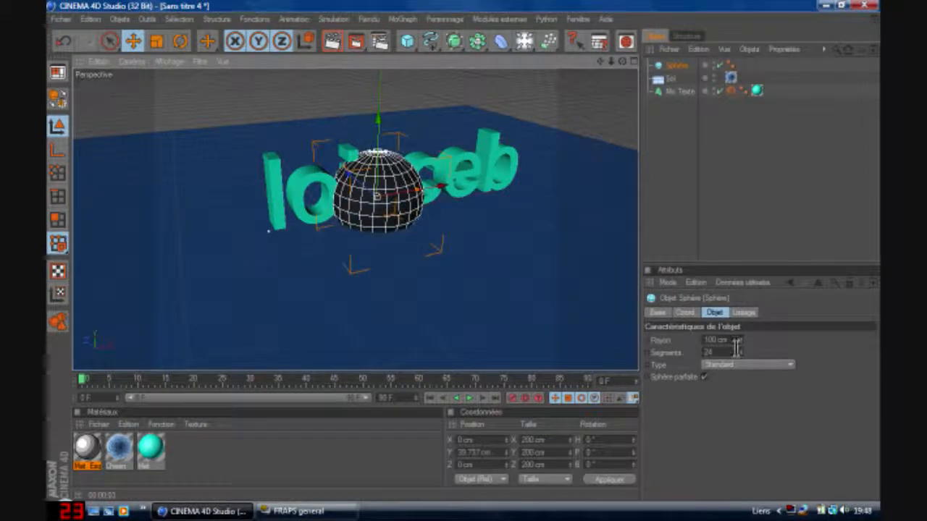
left_click(715, 339)
type("5")
left_click(788, 404)
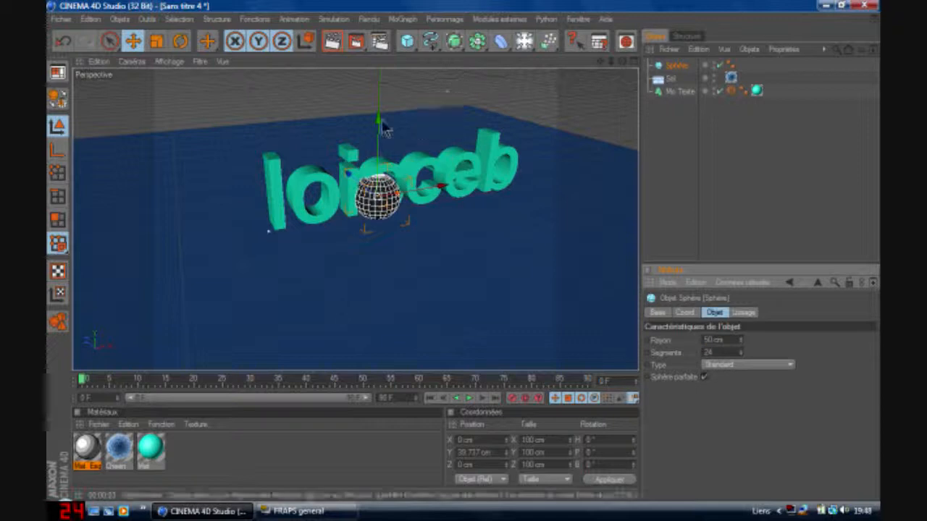
Move the sphere high above the text to about X 79, Y 500, Z 44 cm
left_click_drag(379, 128, 379, 102)
left_click_drag(440, 168, 467, 156)
left_click_drag(405, 98, 404, 1)
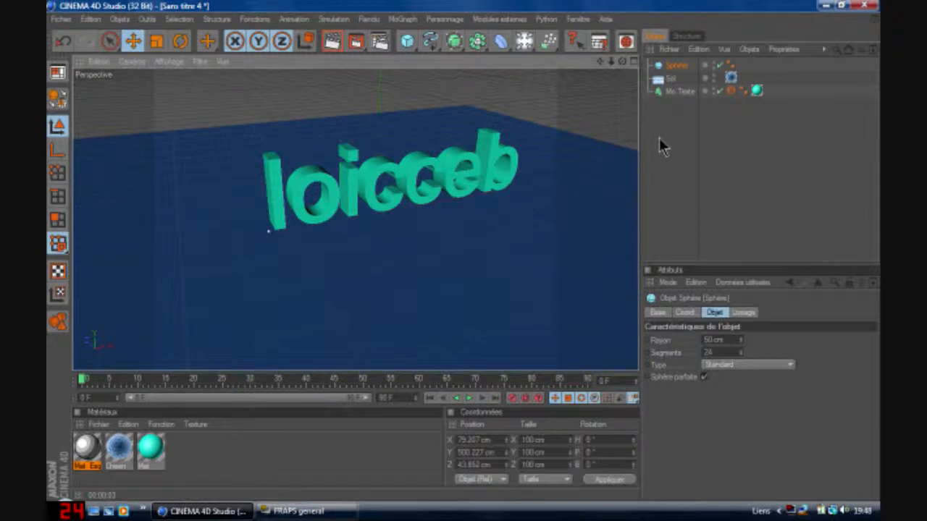
Break the Mo Texte object into 25 random pieces with the Thrausi 1.22 plugin
left_click(677, 92)
left_click(498, 19)
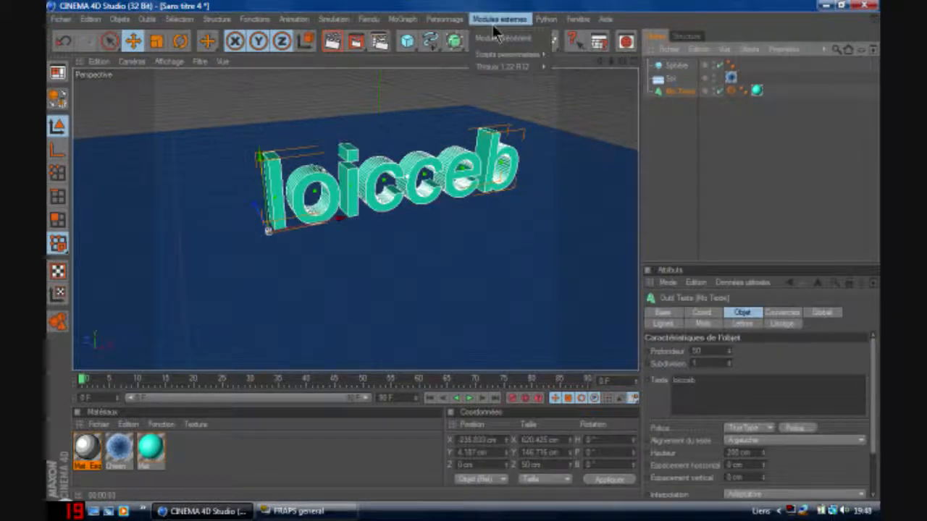
mouse_move(543, 66)
left_click(574, 74)
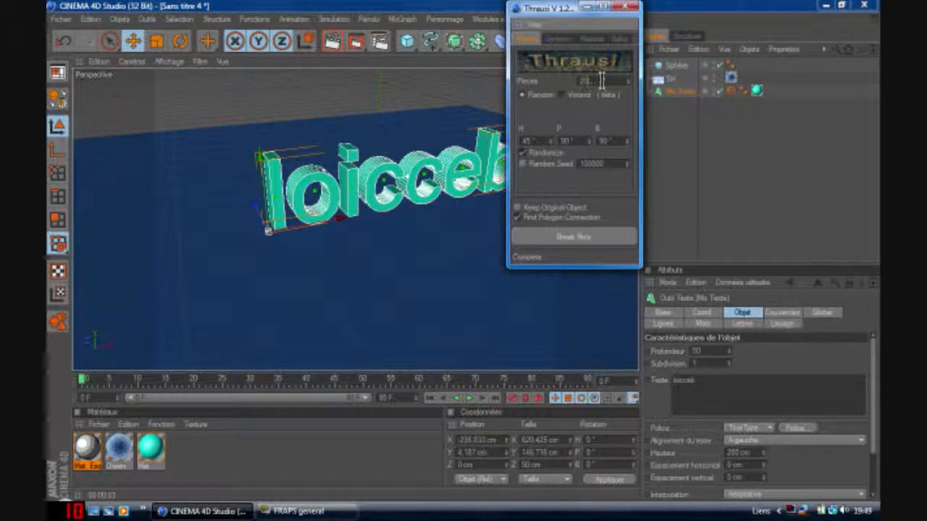
left_click(592, 82)
left_click(560, 239)
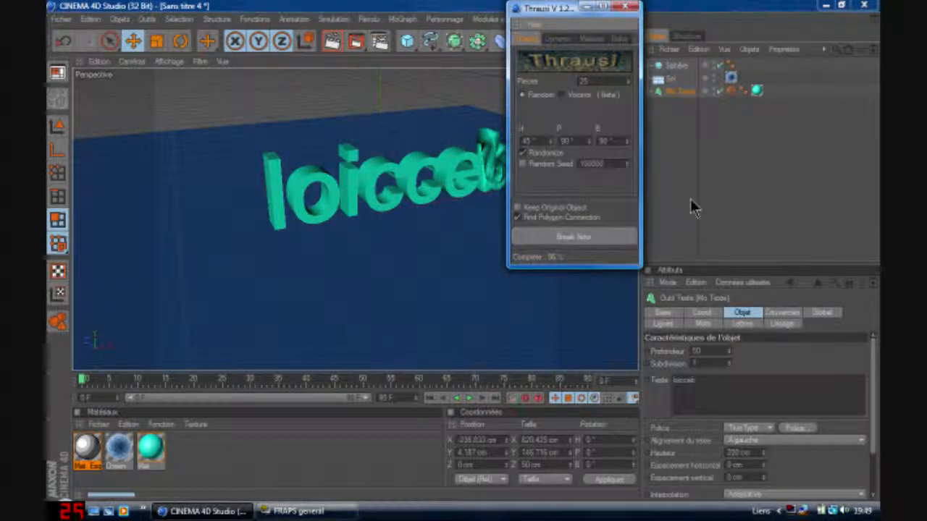
left_click(624, 6)
left_click(840, 92)
Examine the pieces inside the fractured letter "b" group in the object hierarchy
left_click(685, 67)
left_click(649, 70)
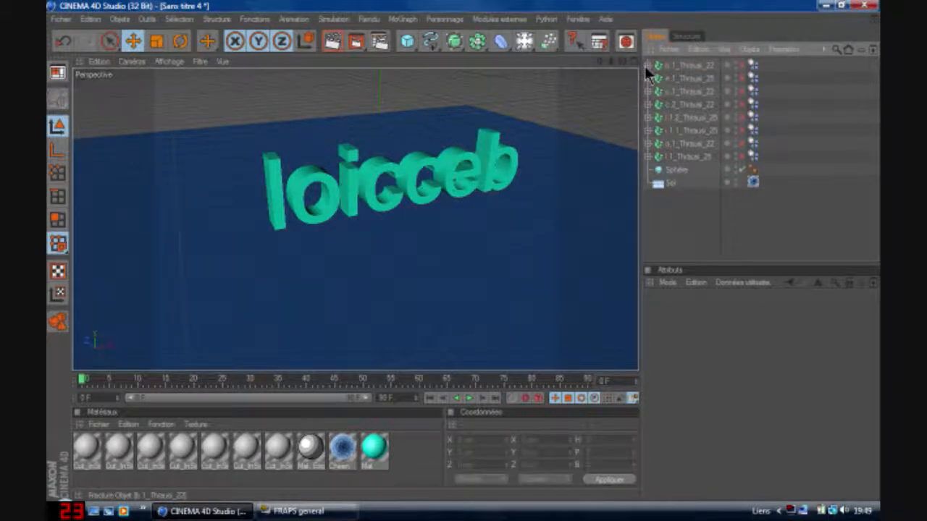
left_click(648, 65)
mouse_move(875, 127)
left_mouse_down()
mouse_move(877, 217)
mouse_move(876, 145)
left_mouse_up()
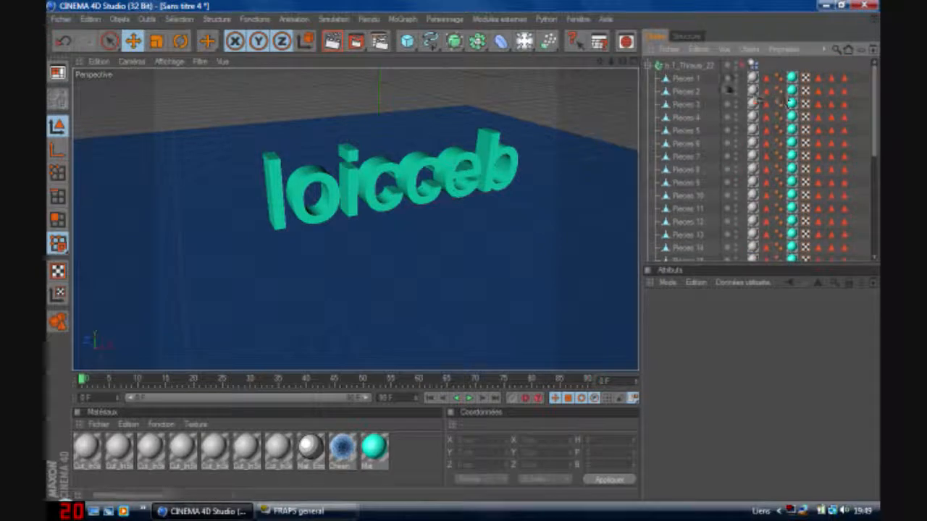
left_click(648, 66)
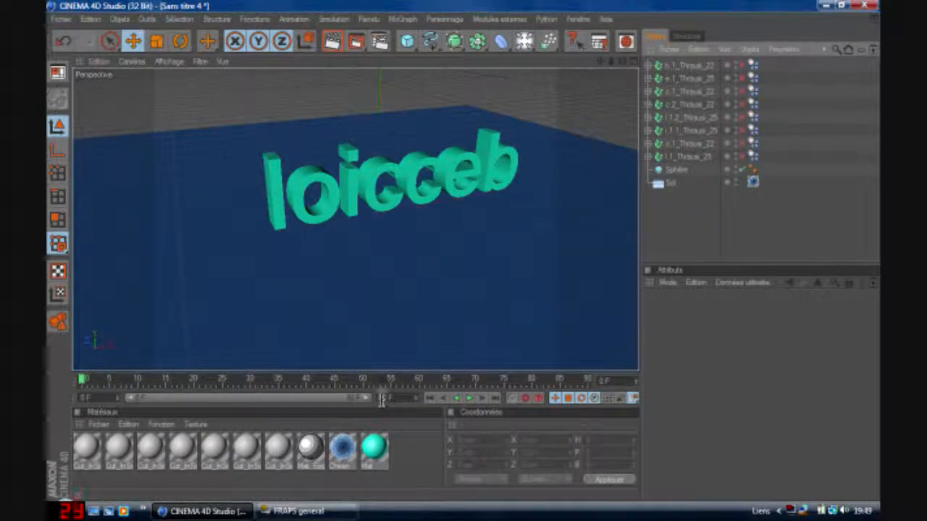
Extend the animation and its preview range to 400 frames, play it briefly and return to frame 0
left_click_drag(384, 398, 364, 397)
type("3")
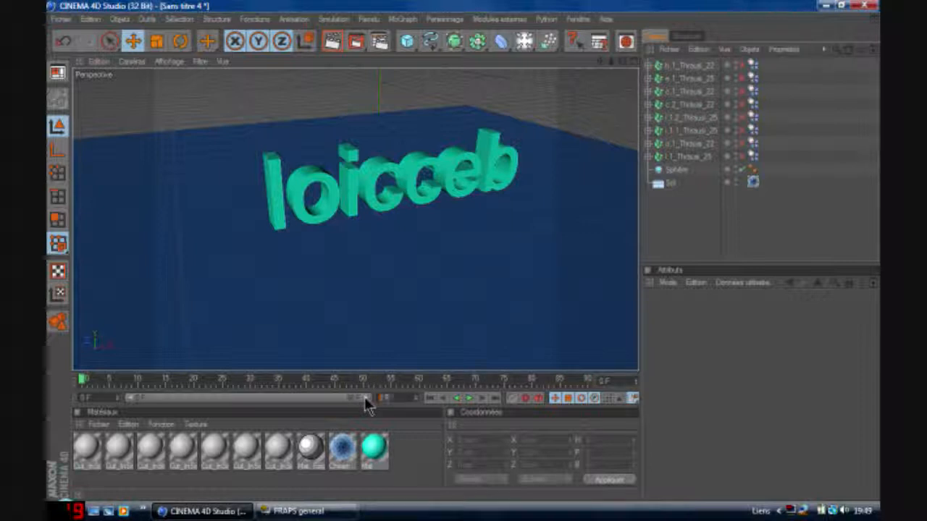
left_click(675, 230)
left_click_drag(192, 397, 379, 399)
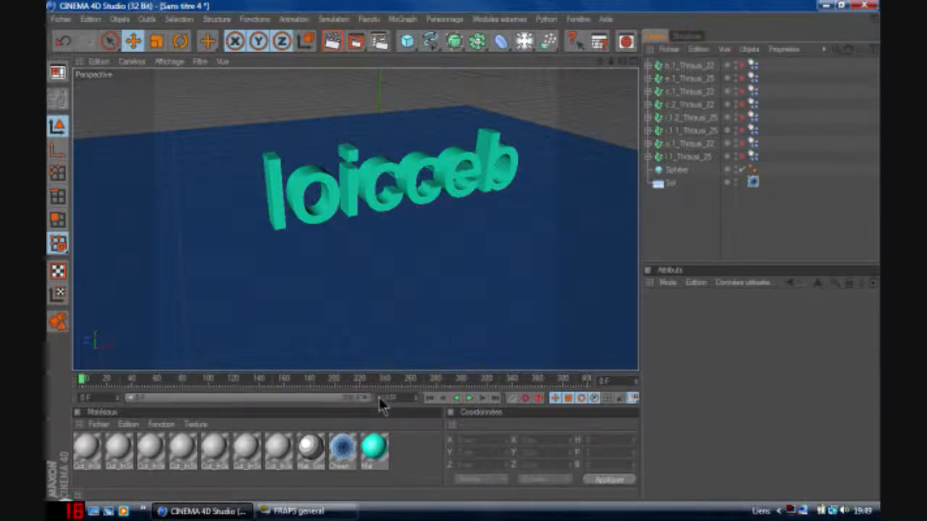
left_click(468, 398)
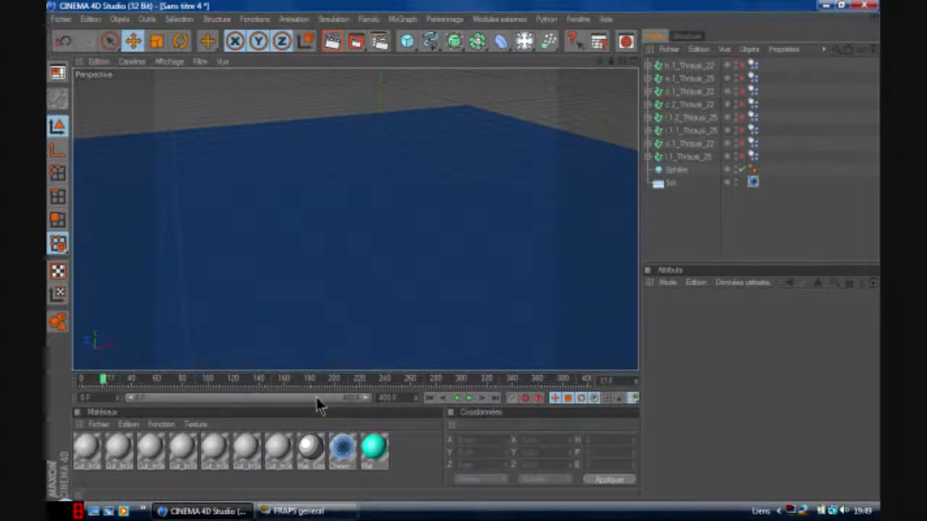
left_click_drag(116, 382, 49, 377)
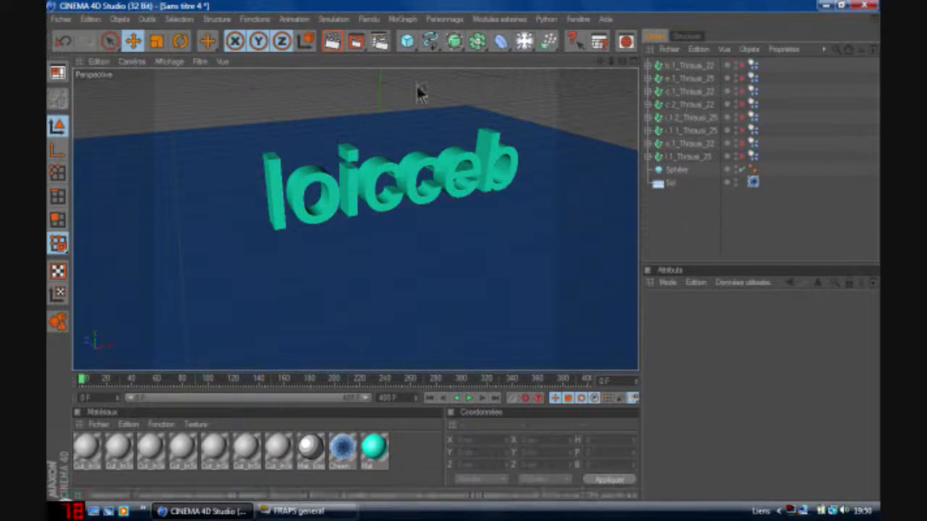
Assign a body dynamics tag to both the sphere and the floor
left_click_drag(669, 183, 673, 173)
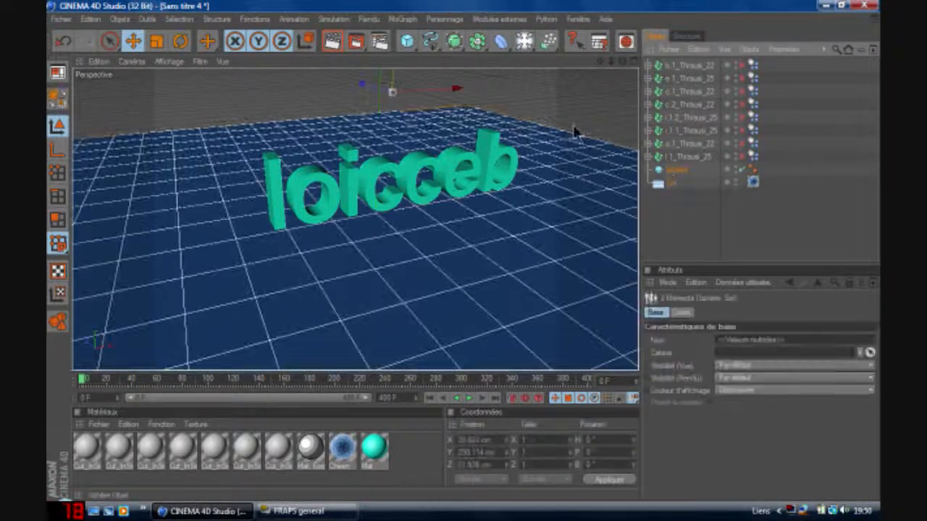
left_click(335, 22)
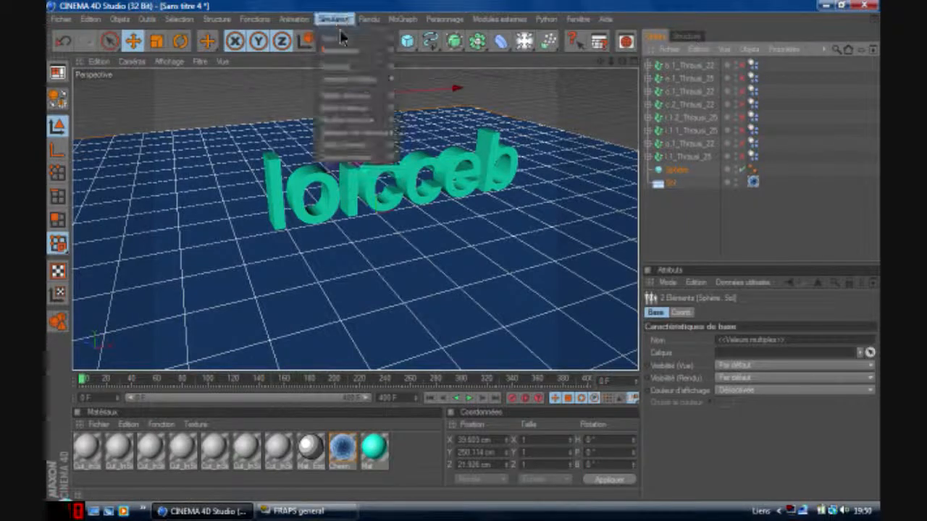
mouse_move(355, 51)
left_click(438, 56)
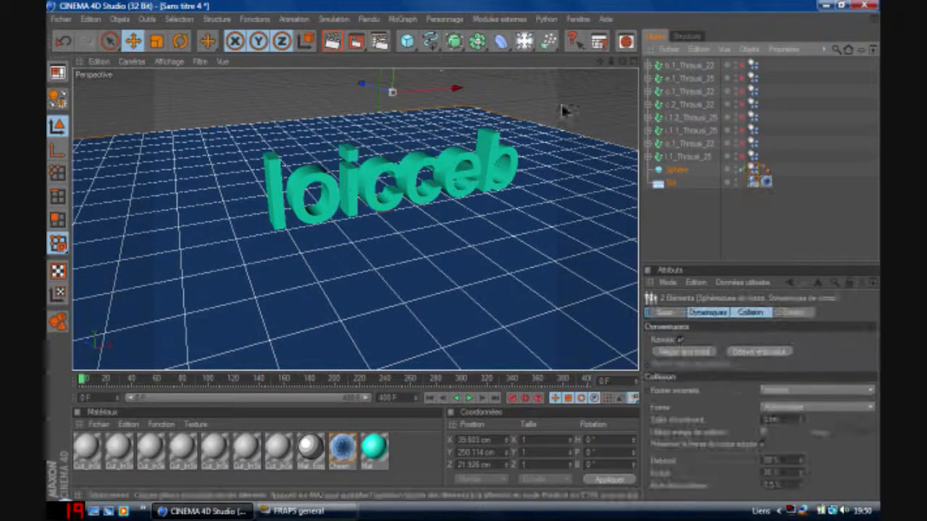
left_click(675, 229)
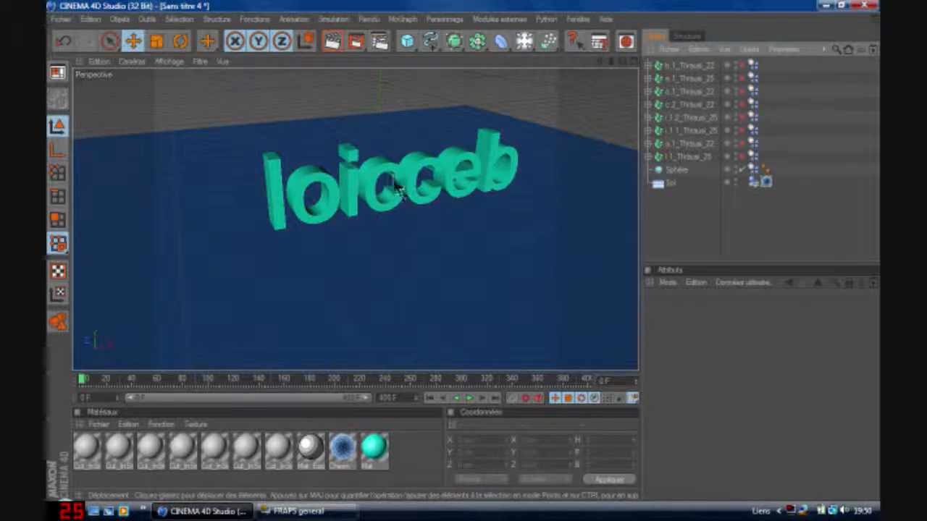
Play the simulation to about frame 62, render the view there and return to frame 0
left_click(469, 400)
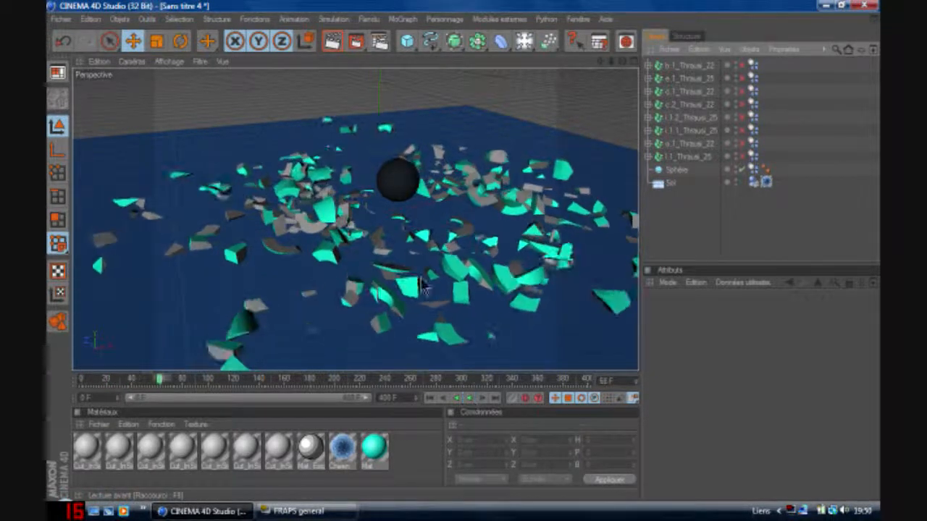
left_click(331, 41)
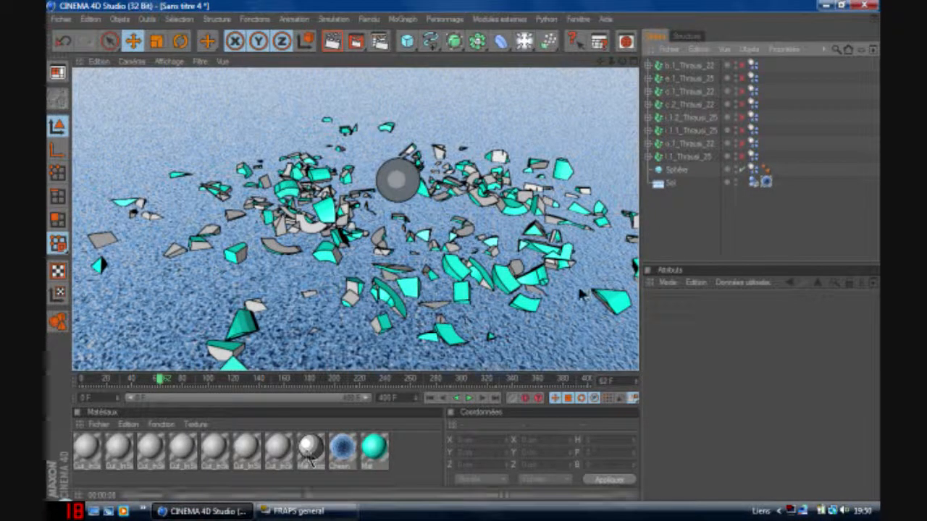
left_click(671, 223)
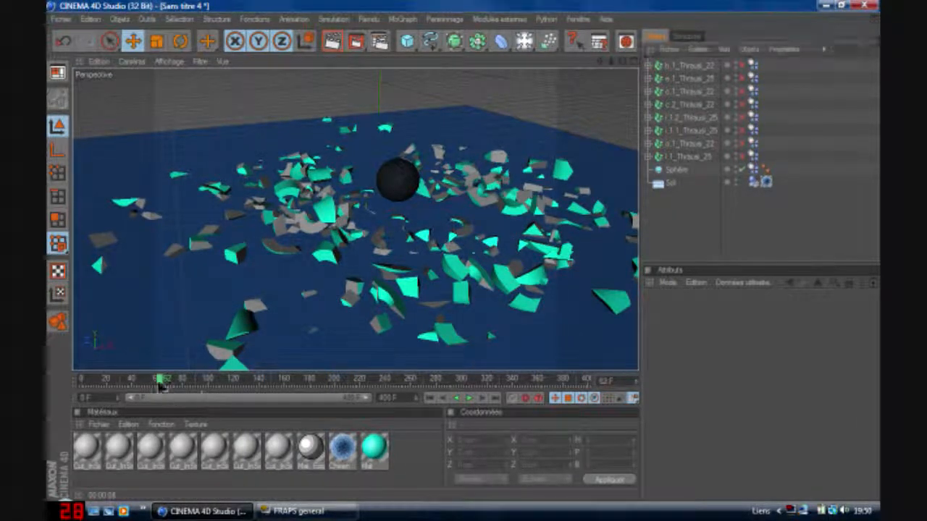
left_click_drag(161, 379, 51, 386)
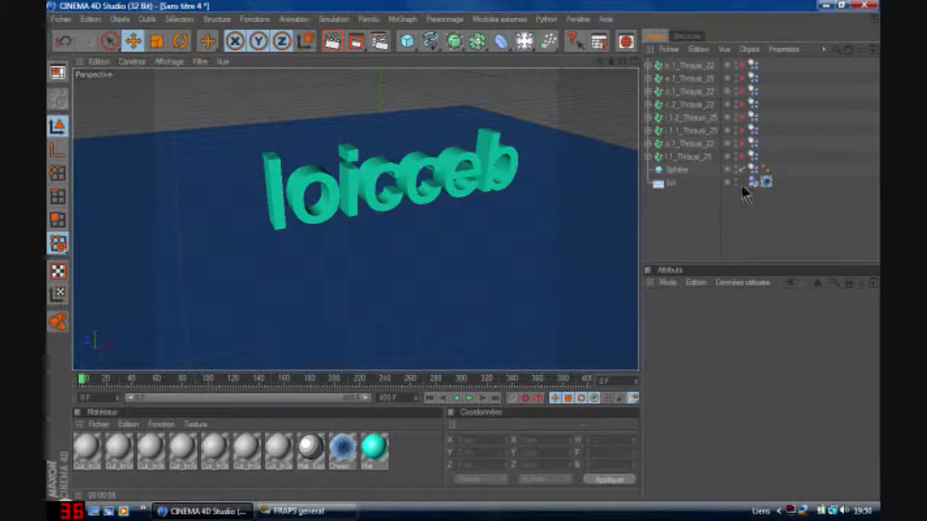
Set the dynamics tags of all fractured letters to trigger on collision, play the simulation and return to frame 0
left_click_drag(791, 167, 667, 62)
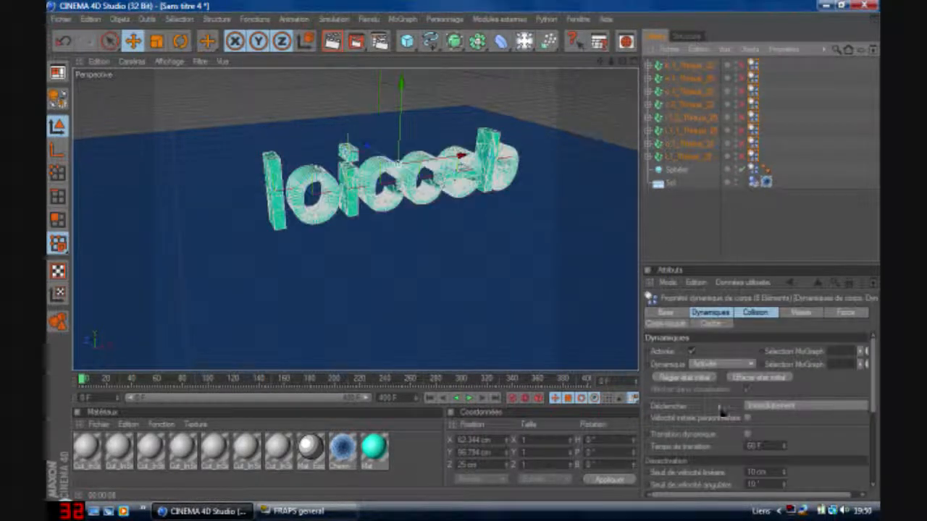
left_click(764, 405)
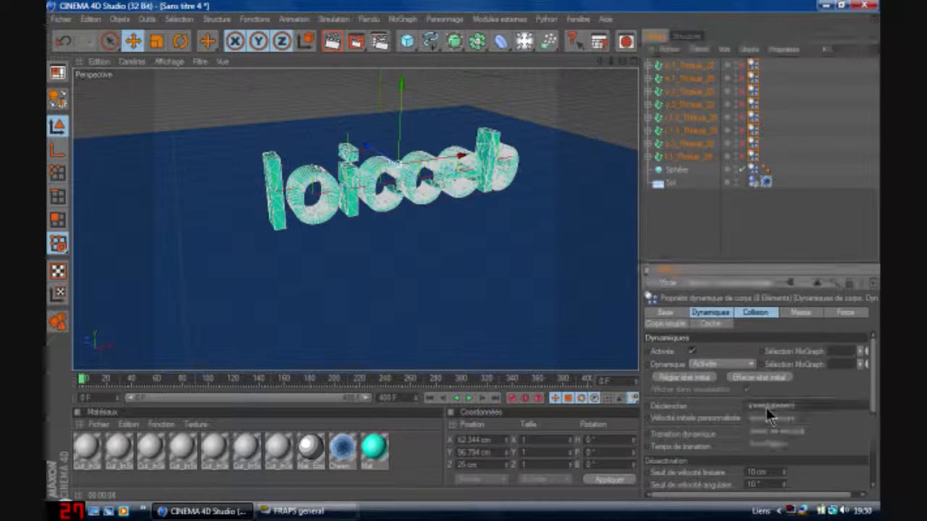
left_click(773, 441)
left_click(691, 257)
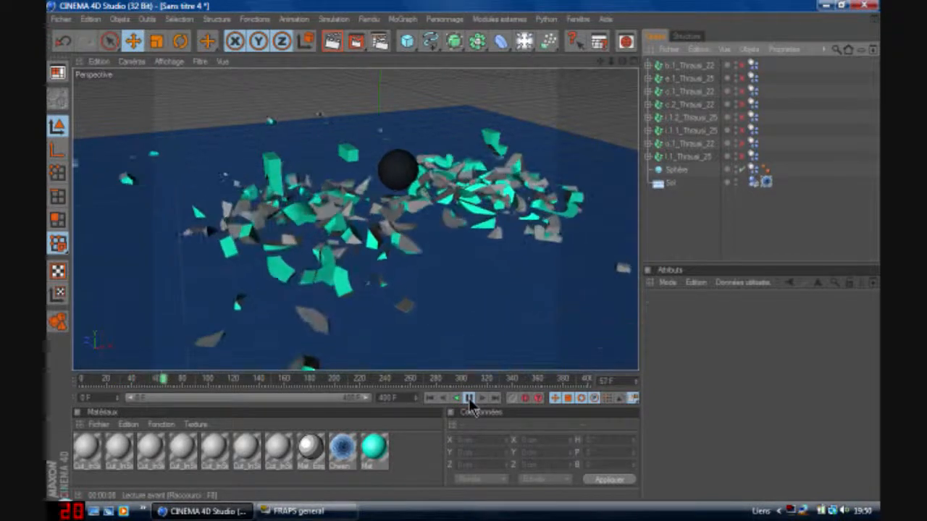
left_click(470, 398)
left_click_drag(208, 388, 64, 383)
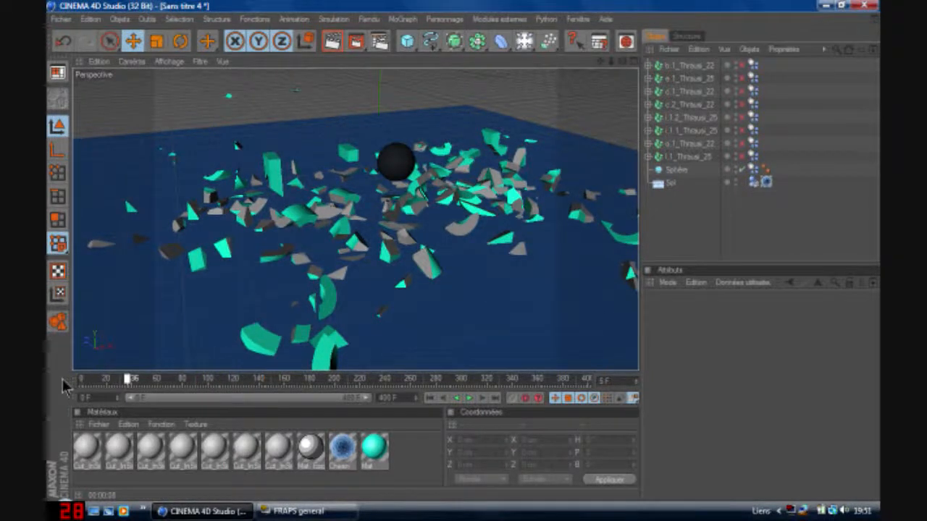
Reframe the fractured text slightly lower in the perspective view and render it at frame 0
left_click_drag(600, 62, 599, 81)
left_click(333, 40)
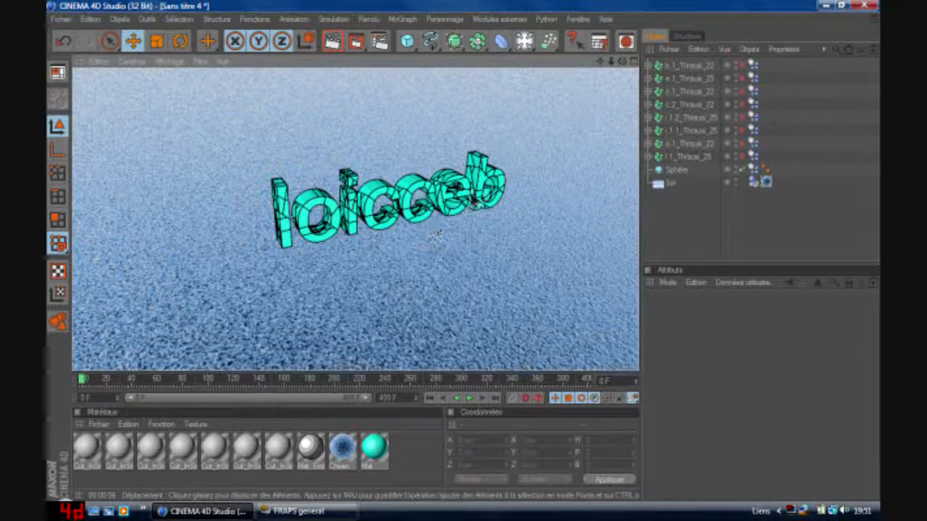
left_click(671, 239)
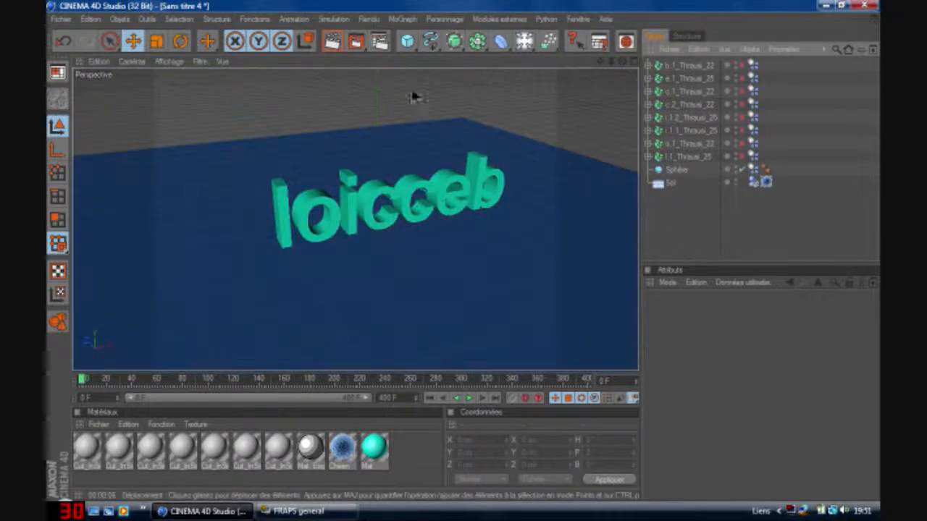
Set the render output to the HDV/HDTV 720 29.97 preset and its frame range to all frames (Toutes les images)
left_click(379, 41)
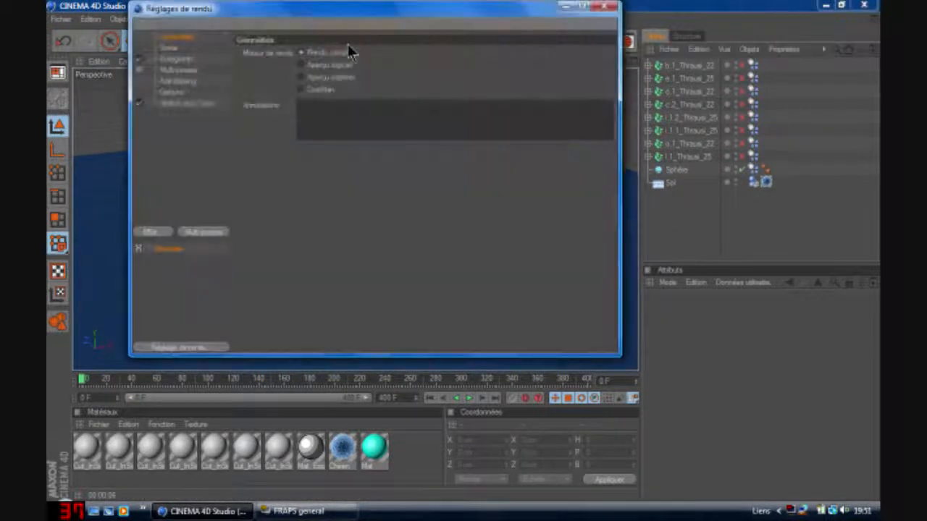
left_click(168, 48)
left_click(250, 54)
mouse_move(266, 90)
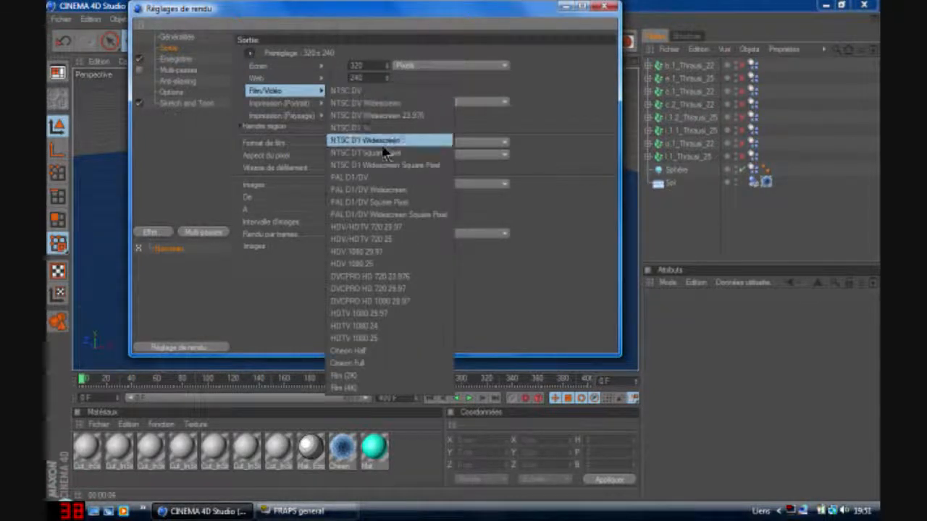
left_click(386, 228)
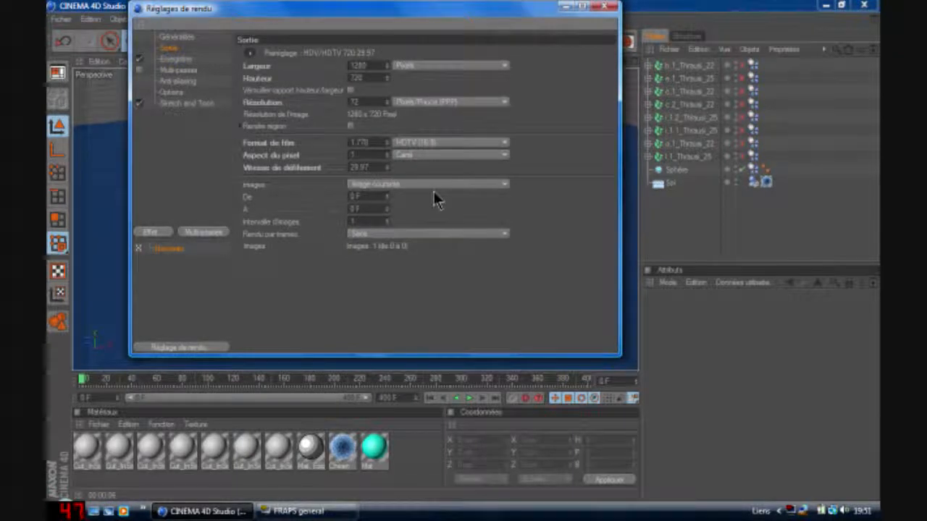
left_click(432, 185)
left_click(379, 224)
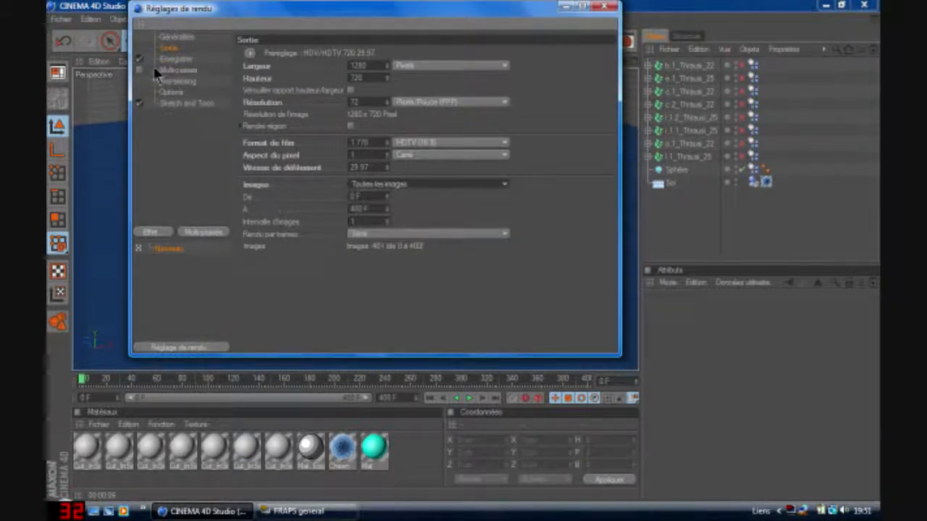
Set the render to save in the Documents folder as "tutoriel thrausi" in AVI film format
left_click(168, 59)
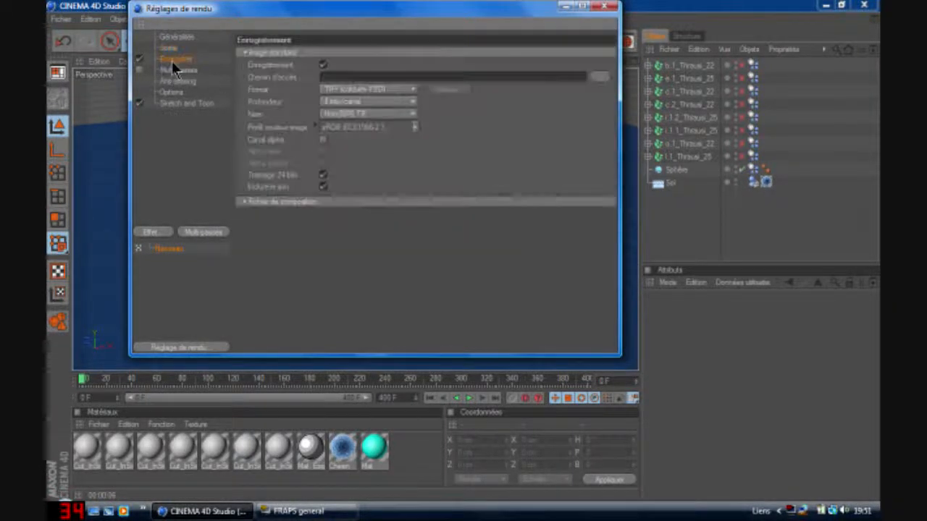
left_click(599, 77)
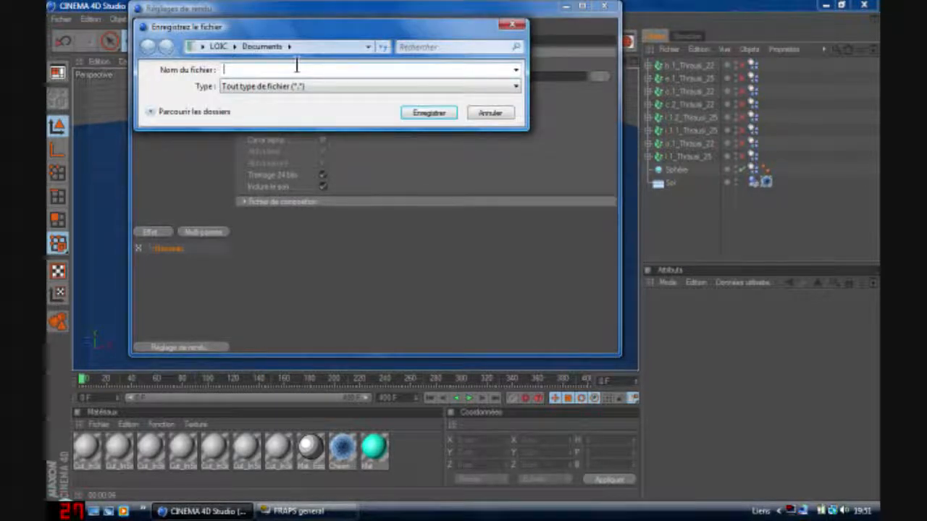
type("tutoriel")
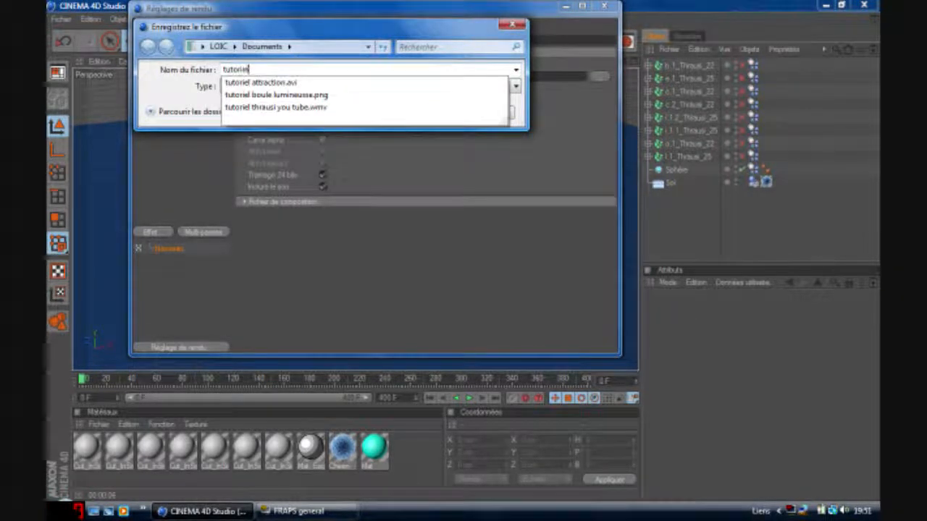
type(" thraus")
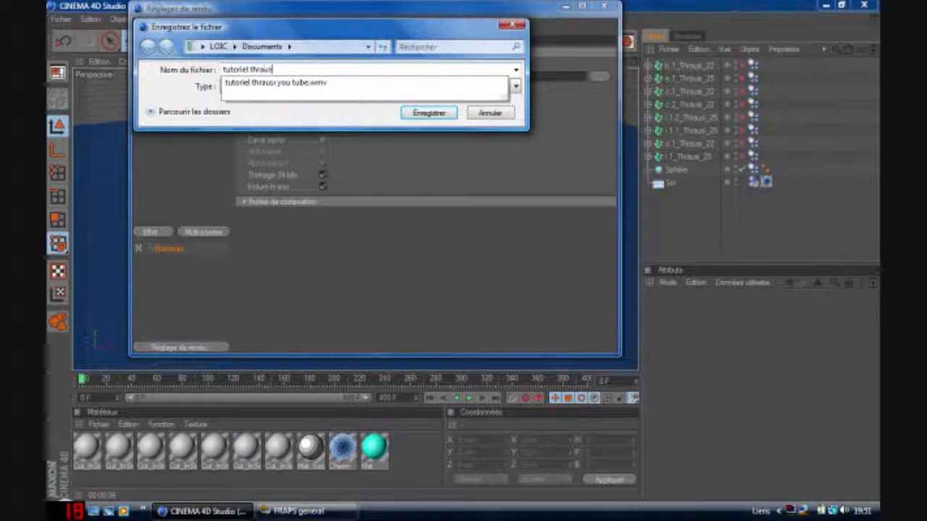
type("i")
left_click(427, 113)
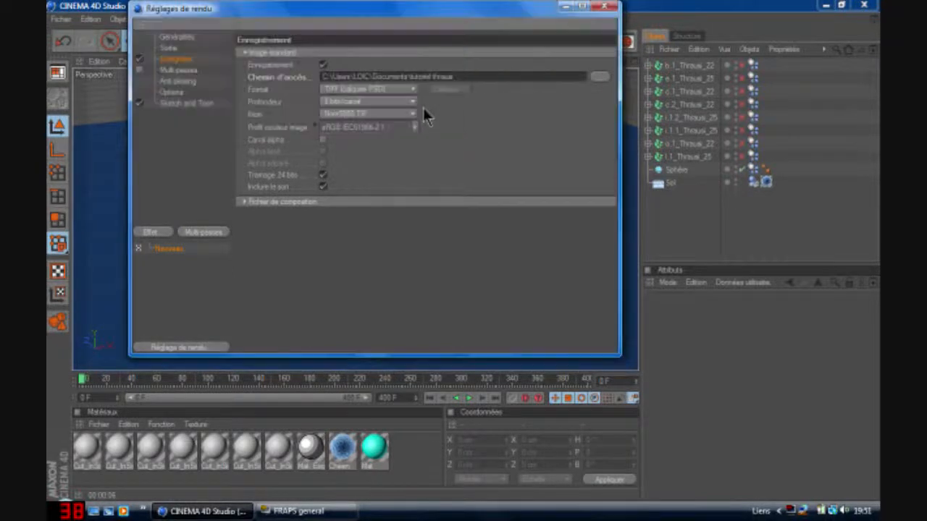
left_click(338, 90)
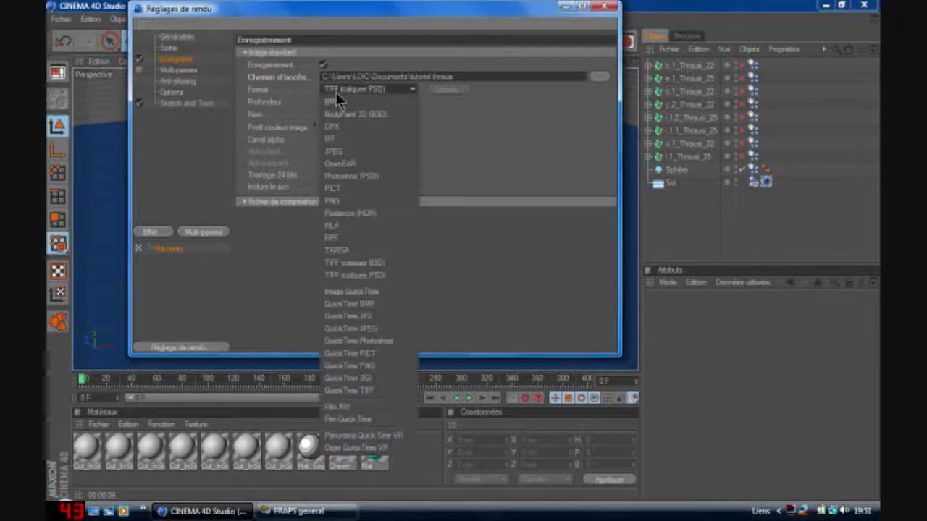
left_click(338, 407)
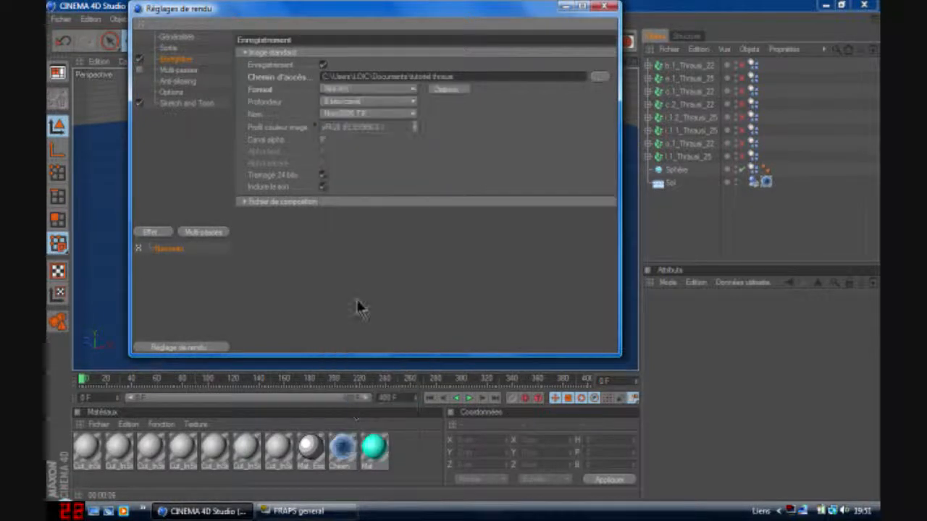
Set the render's anti-aliasing to Au mieux, adjust its minimum level, and close the render settings
left_click(181, 70)
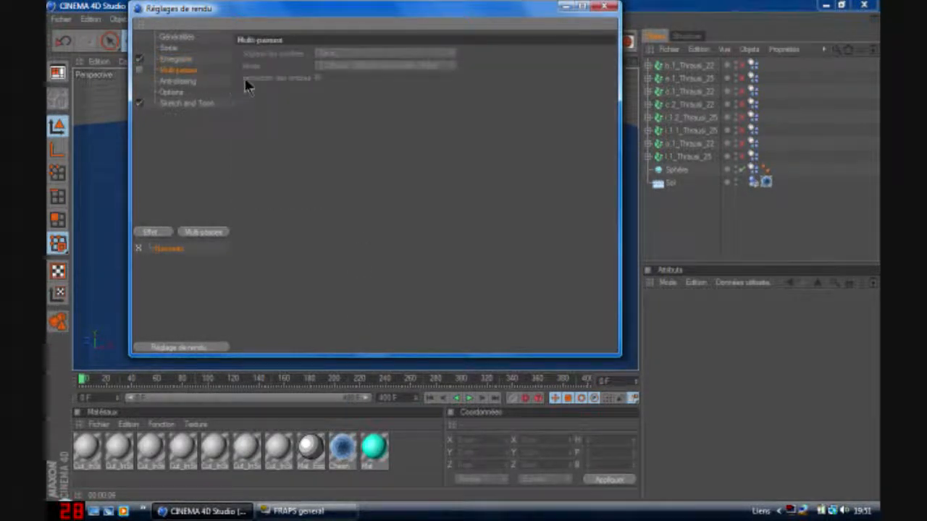
left_click(191, 80)
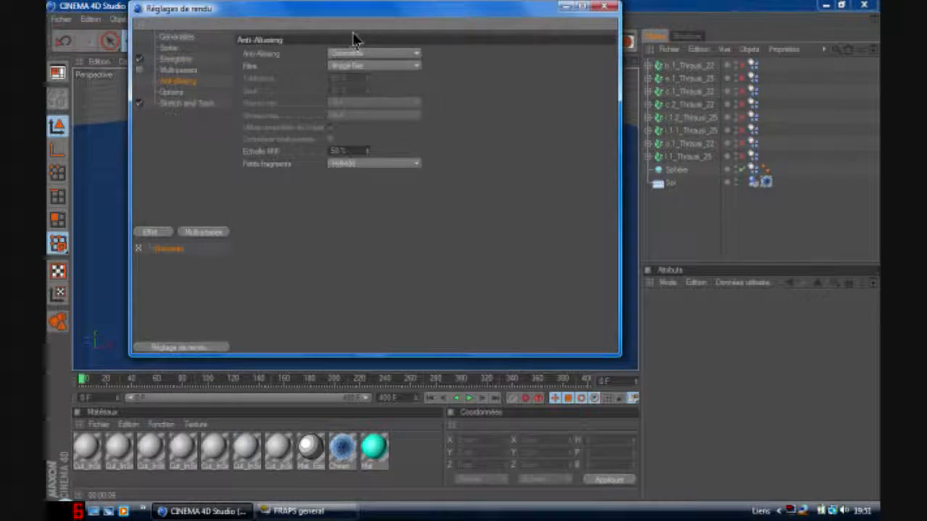
left_click(365, 54)
left_click(362, 85)
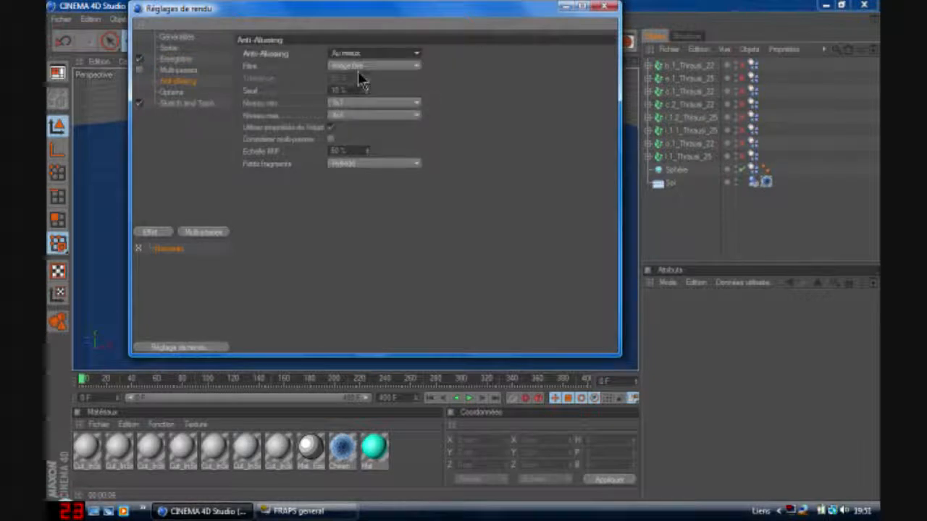
left_click(361, 106)
left_click(352, 128)
left_click(182, 94)
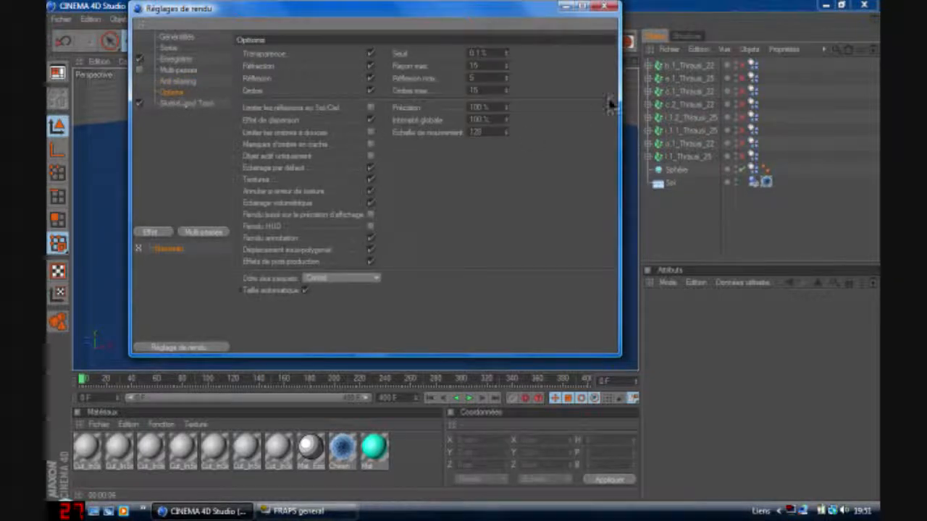
left_click(603, 6)
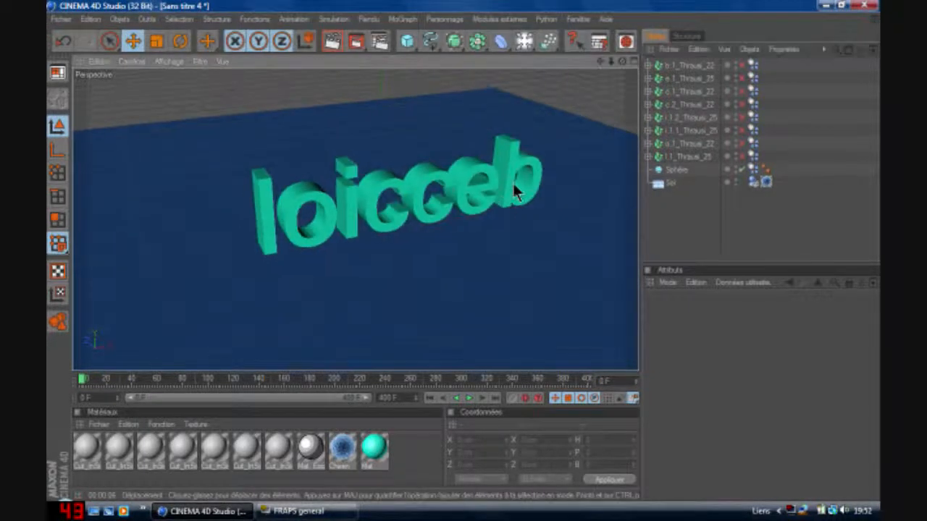
Test-render the slightly wider perspective view of the text at frame 0, and play the simulation to about frame 55
scroll(513, 191, "down", 1)
left_click_drag(623, 62, 623, 43)
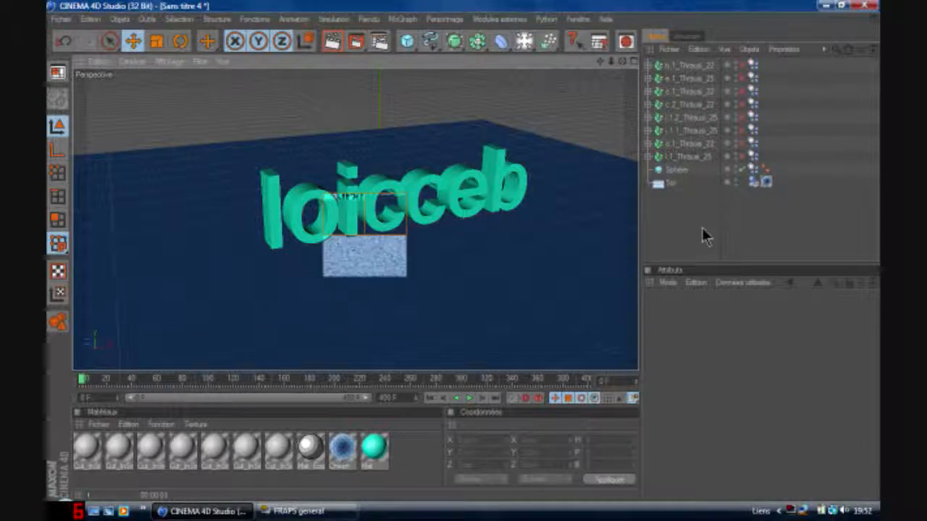
key("Escape")
left_click(470, 396)
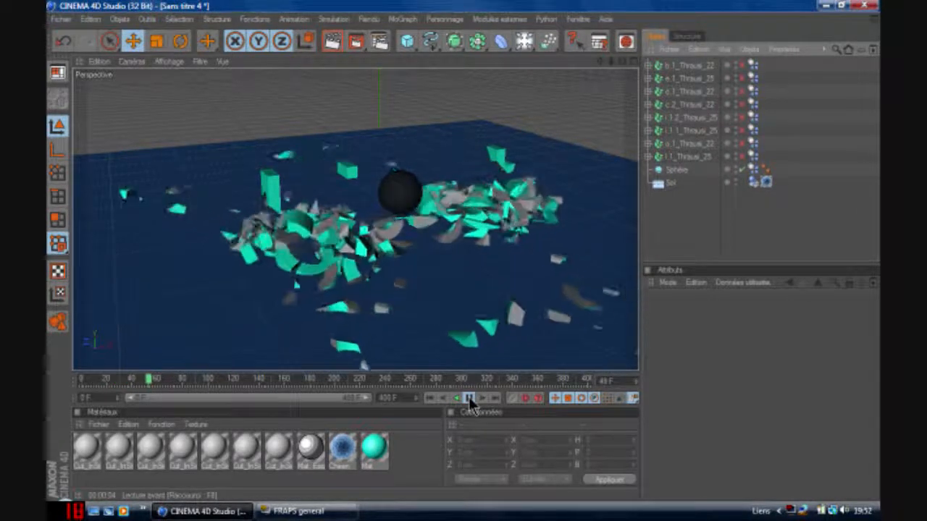
left_click(469, 398)
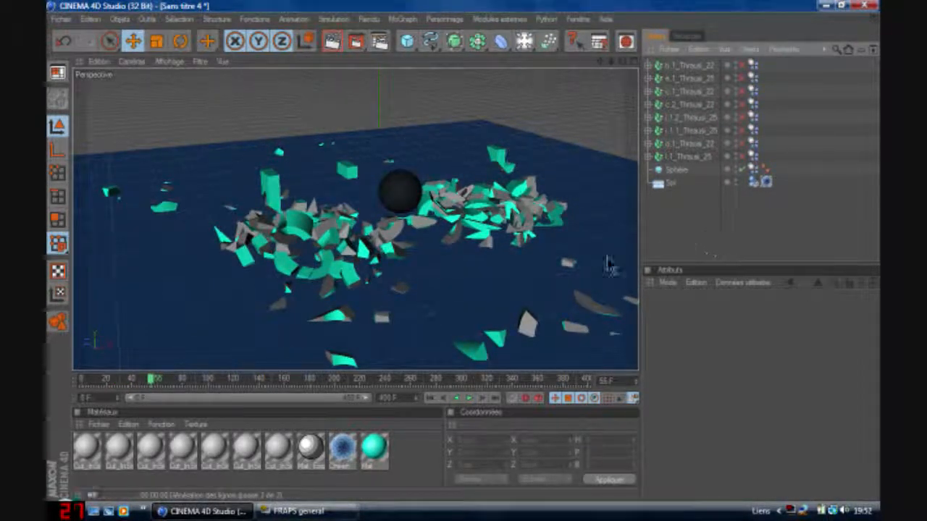